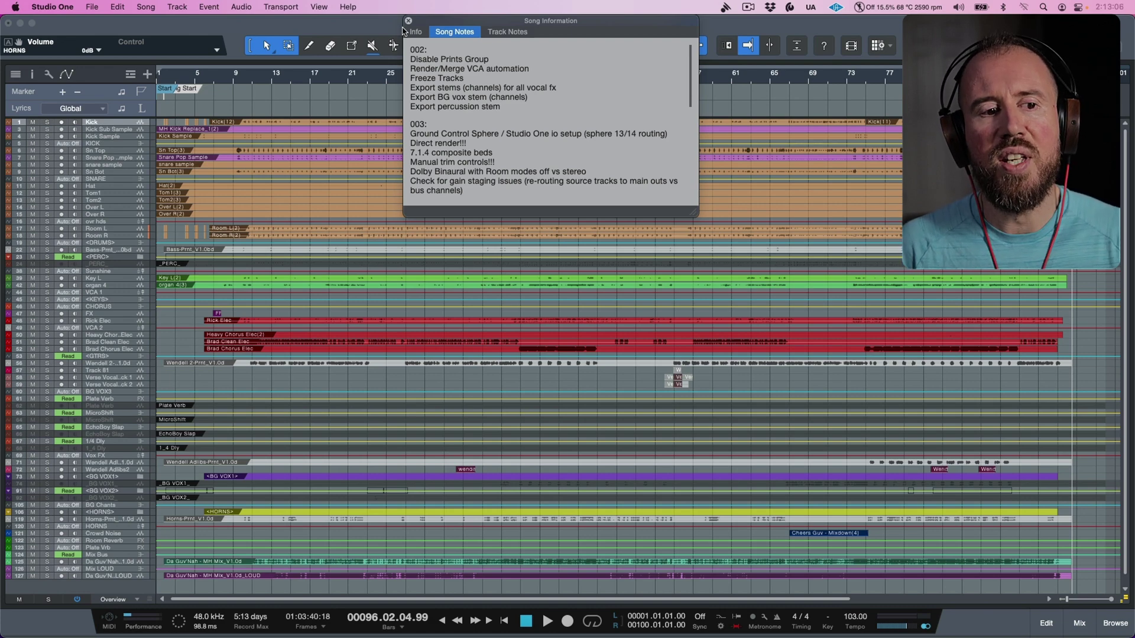
- Review the Sphere monitor controller's inputs and outputs, then bring up the Studio 192 mixer
key("super+Tab")
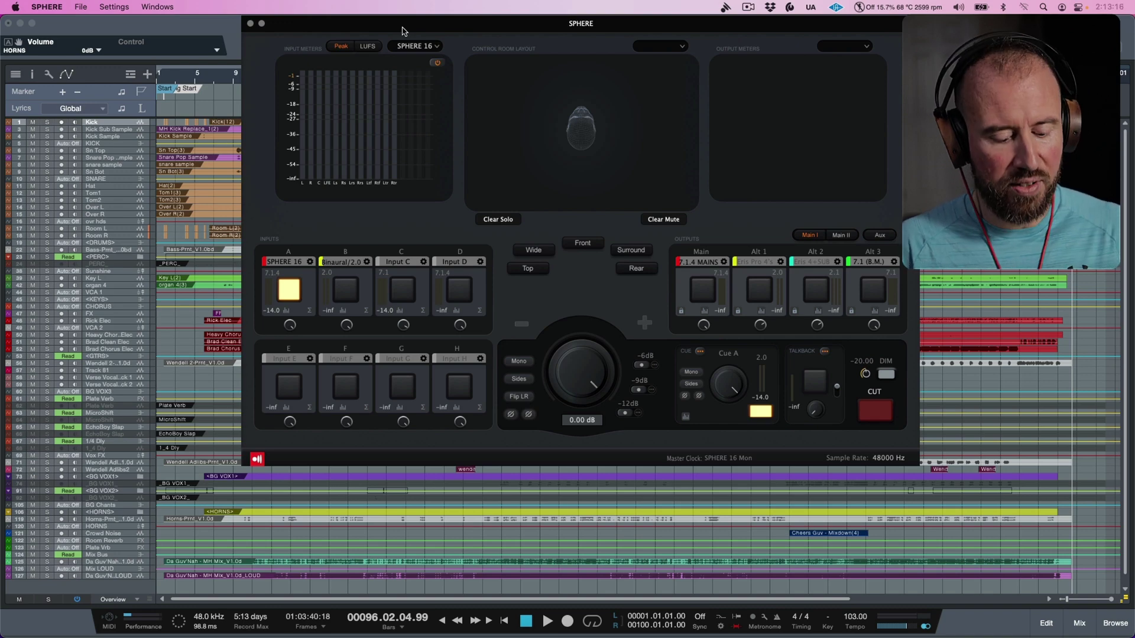
key("super+Tab")
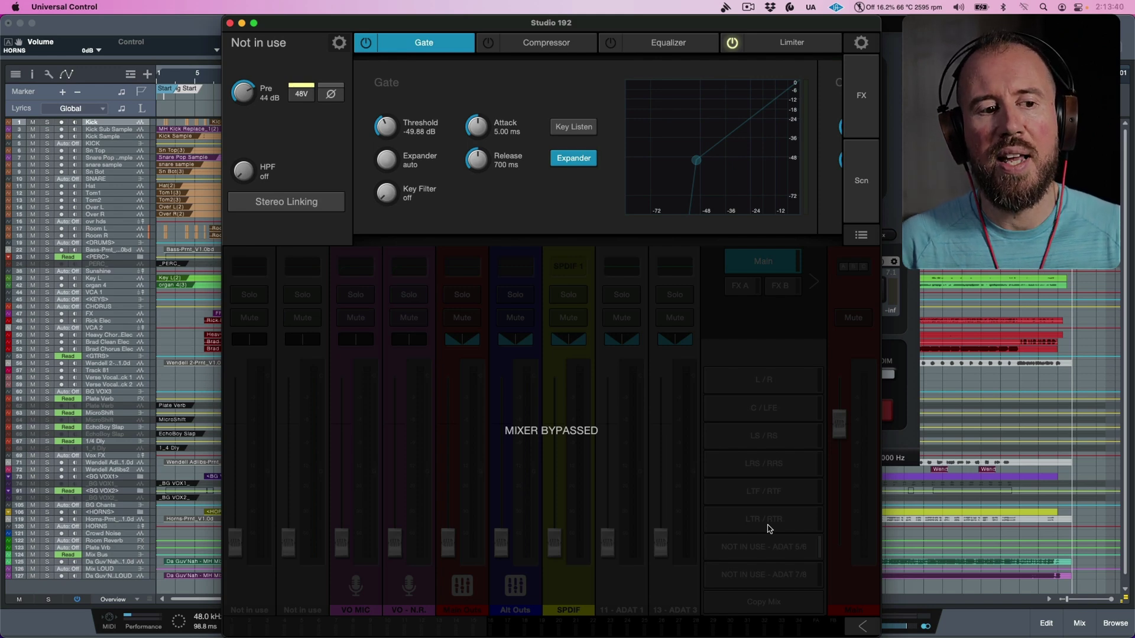
- Confirm the Studio 192 mixer shows MIXER BYPASSED, then return to Sphere
key("super+Tab")
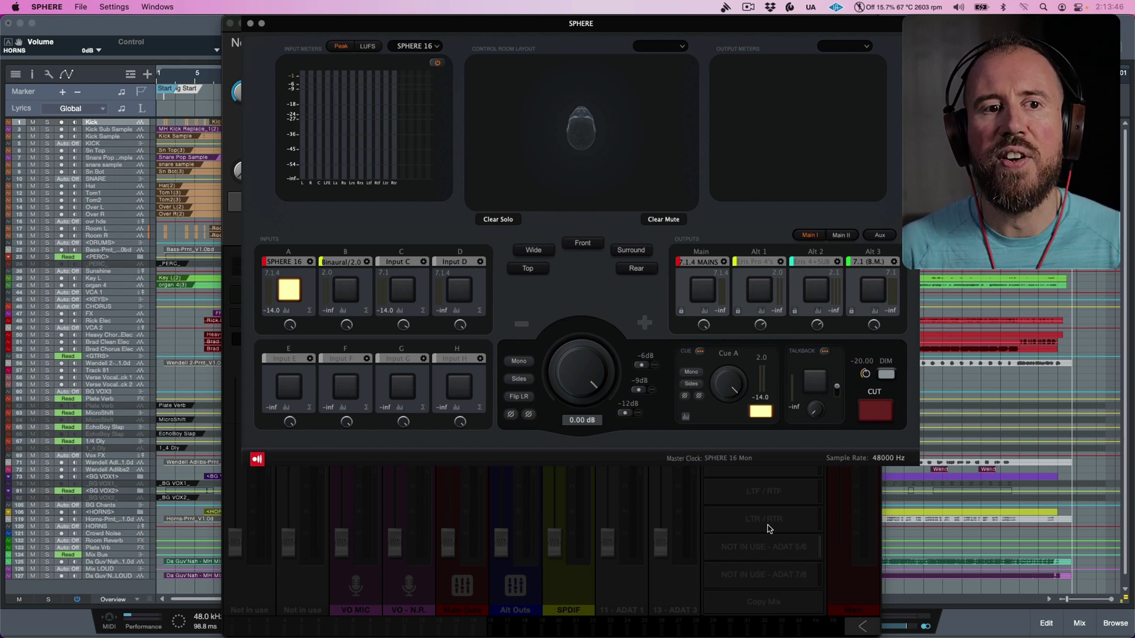
- Open the gear settings of Sphere's 7.1.4 MAINS output
left_click_drag(759, 24, 735, 25)
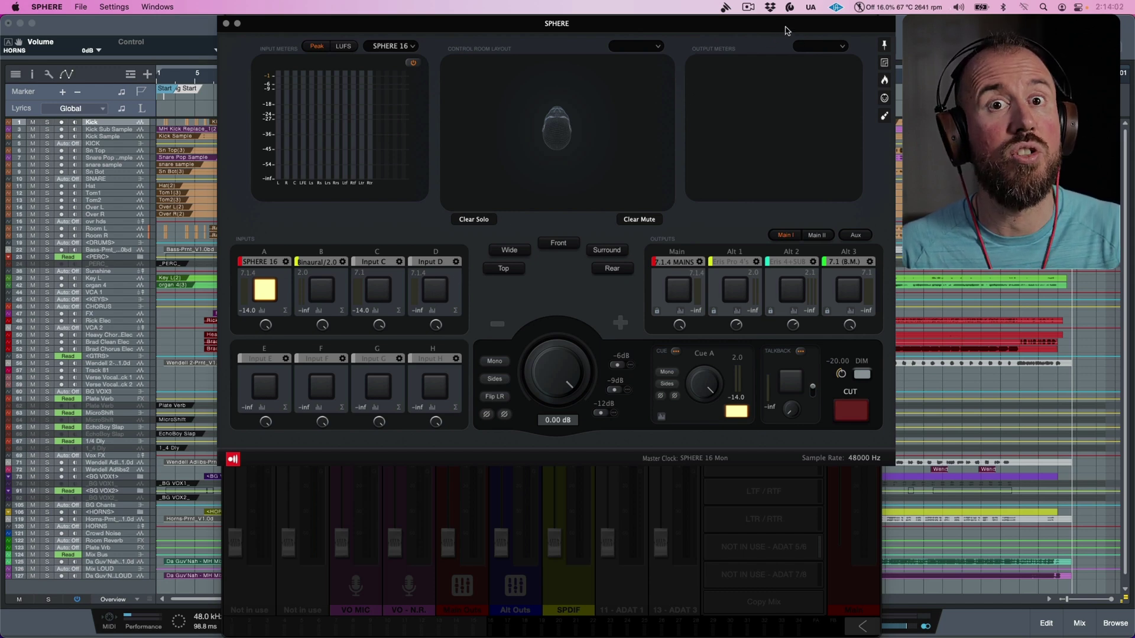
left_click(700, 263)
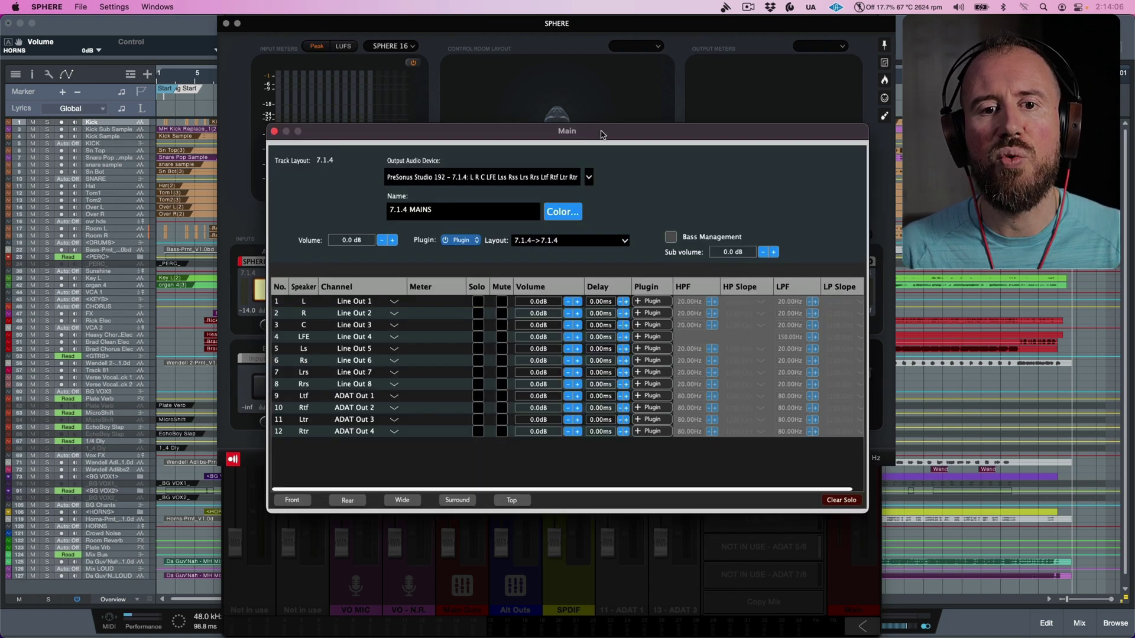
- Review the 12-speaker mapping of 7.1.4 MAINS to Line and ADAT outputs, then close it
left_click_drag(606, 135, 598, 114)
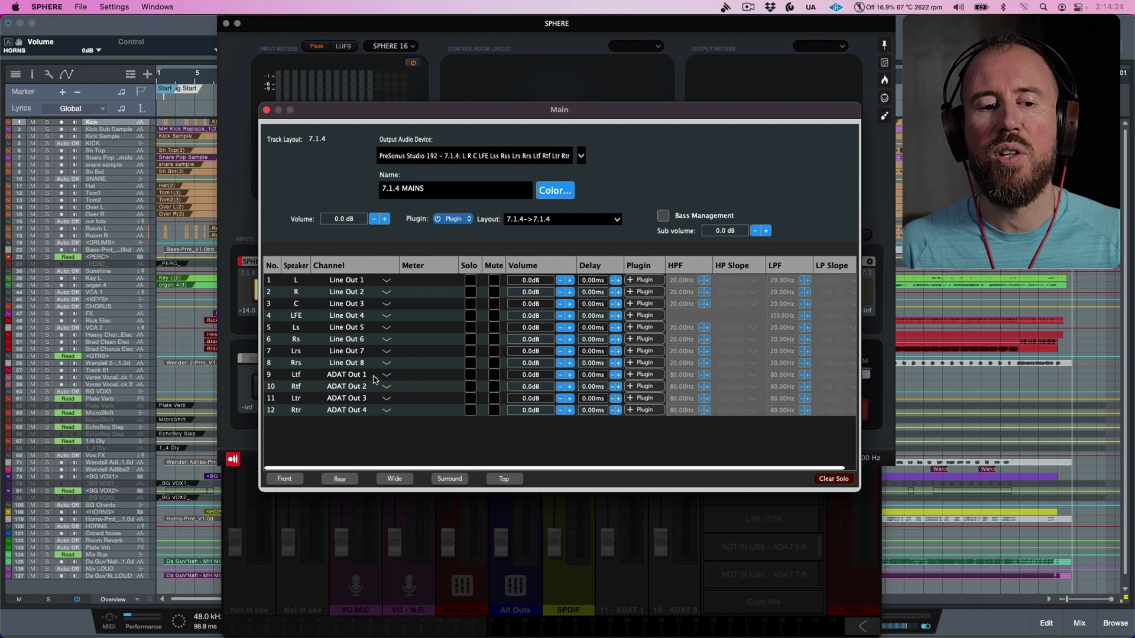
left_click(267, 110)
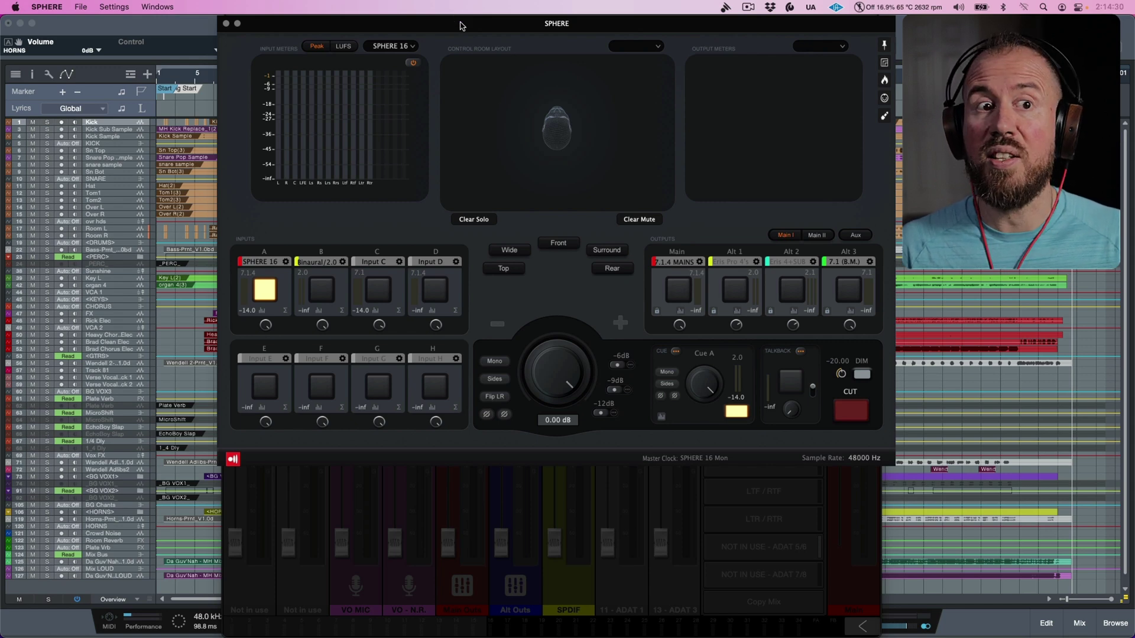
- Switch to Studio One's Mix view (F3) and open Song Setup on Audio I/O Setup
key("super+Tab")
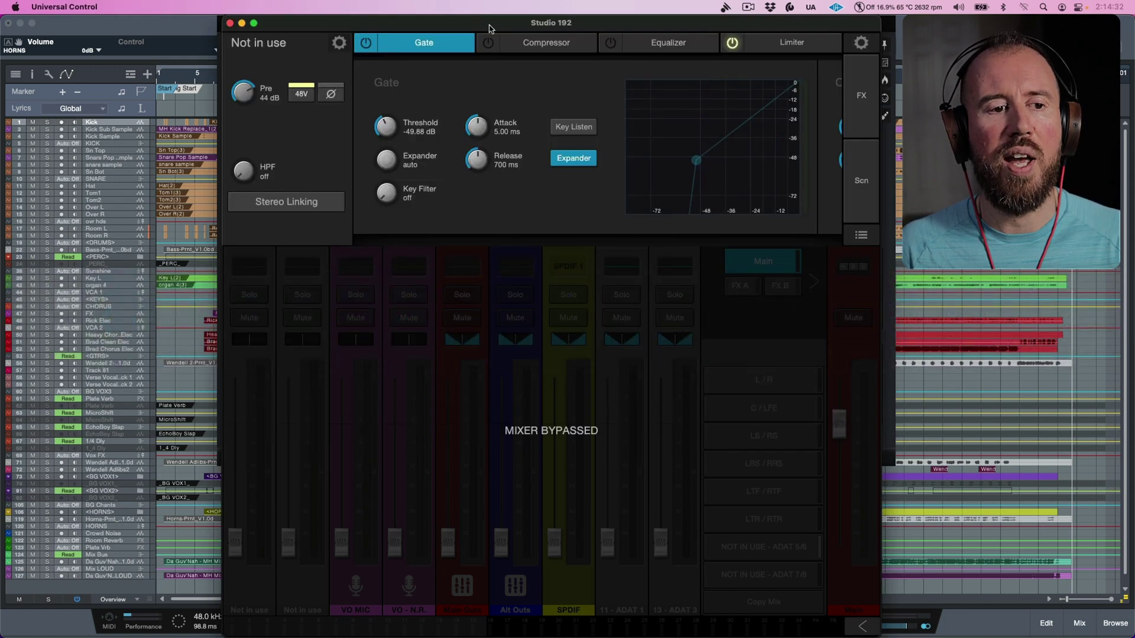
key("super+Tab")
key("super+Tab")
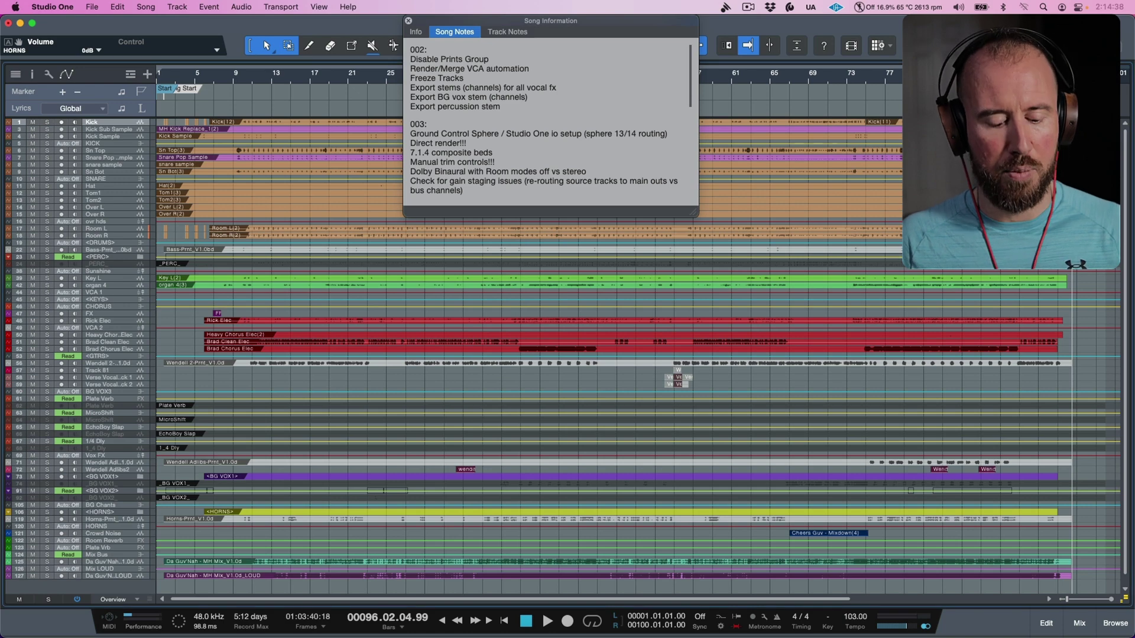
key("F3")
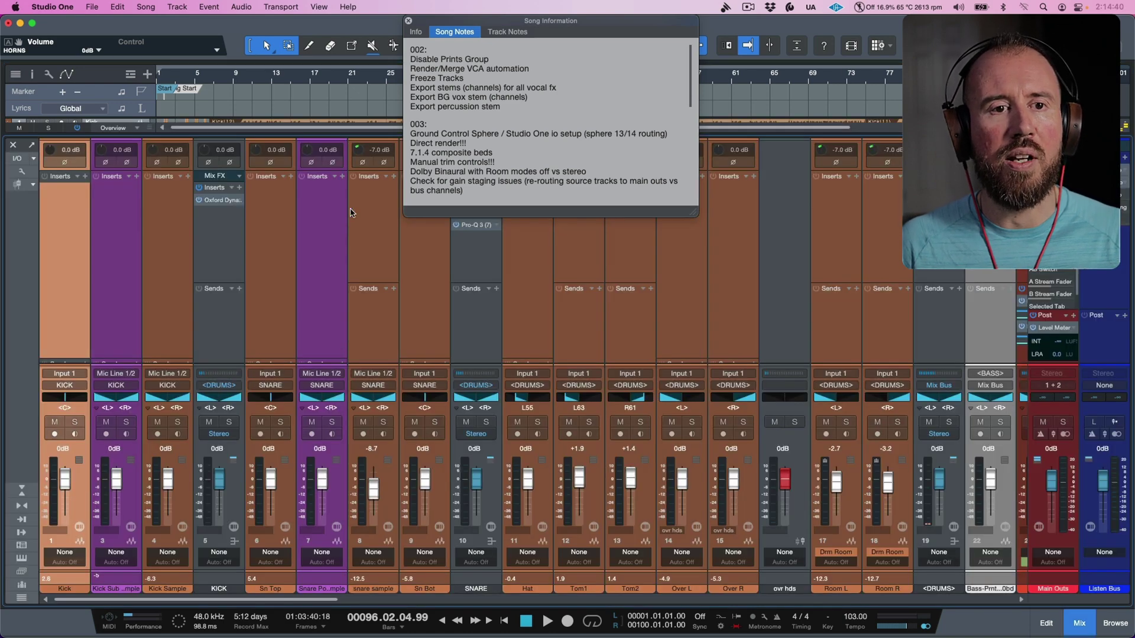
left_click(408, 20)
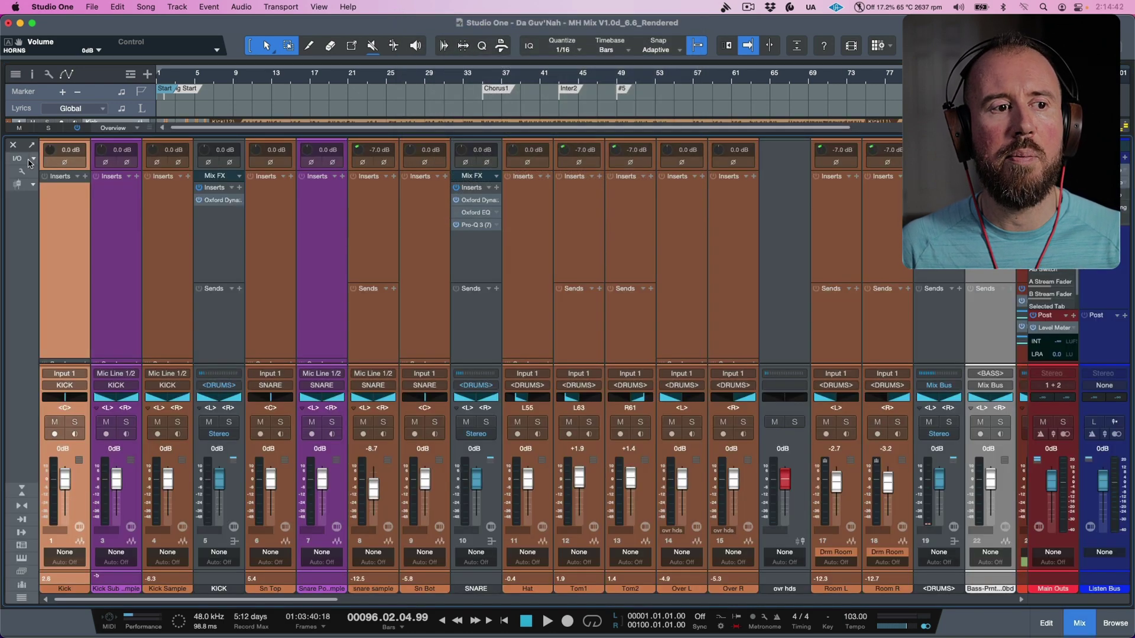
left_click(17, 159)
- Remove all of the song's input channels, confirming the removal of inputs in use
left_click_drag(377, 39, 535, 24)
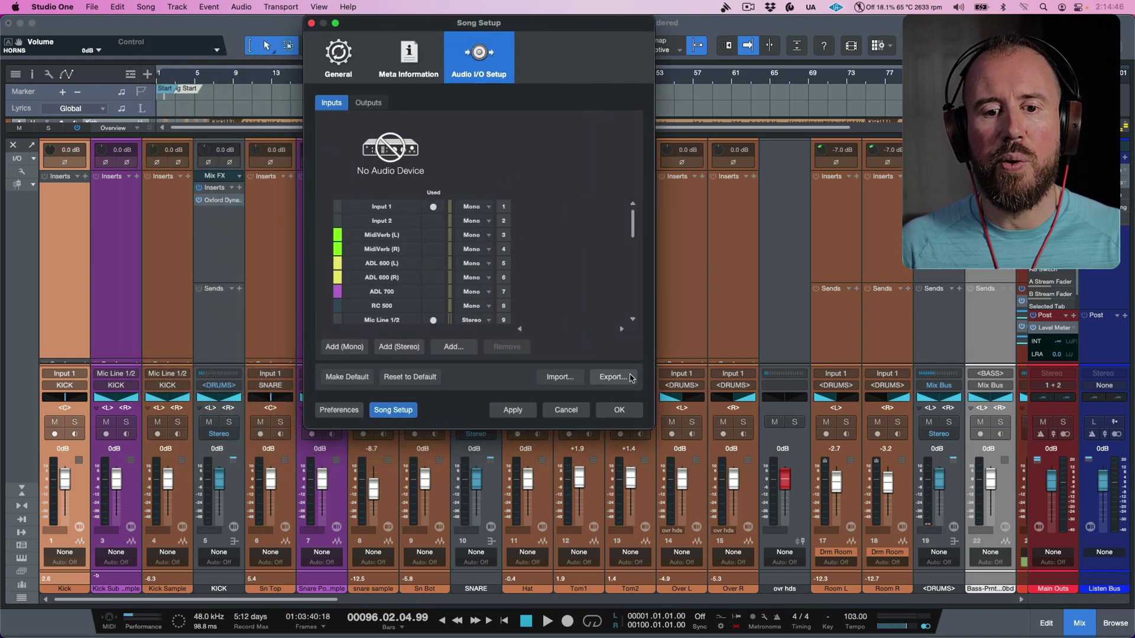
left_click_drag(652, 429, 918, 492)
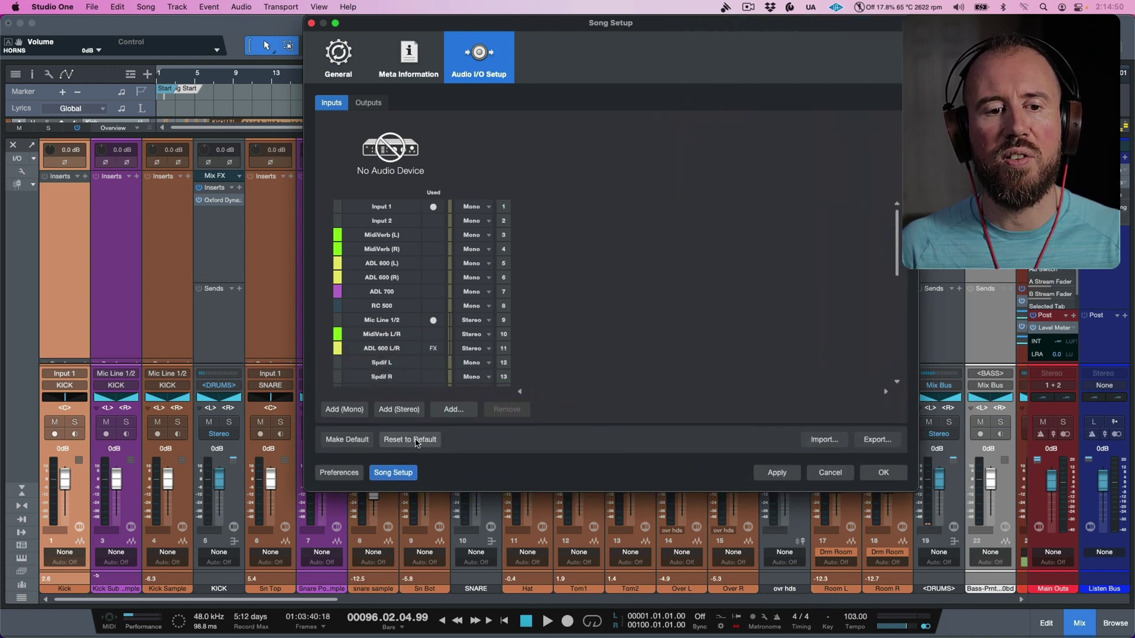
left_click(369, 208)
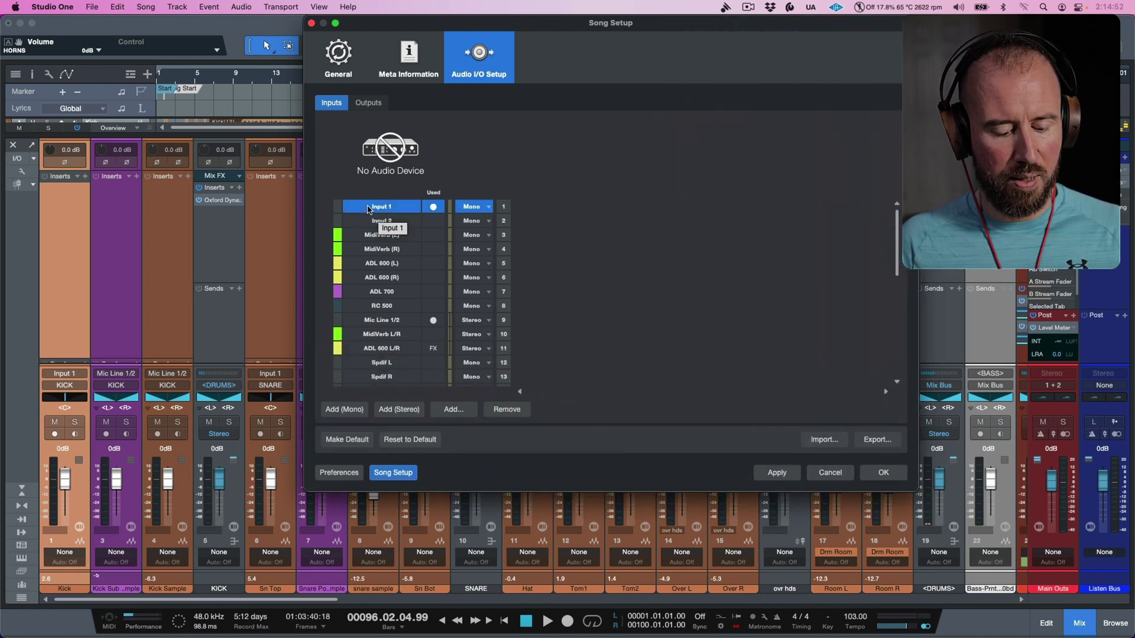
key("super+a")
key("Delete")
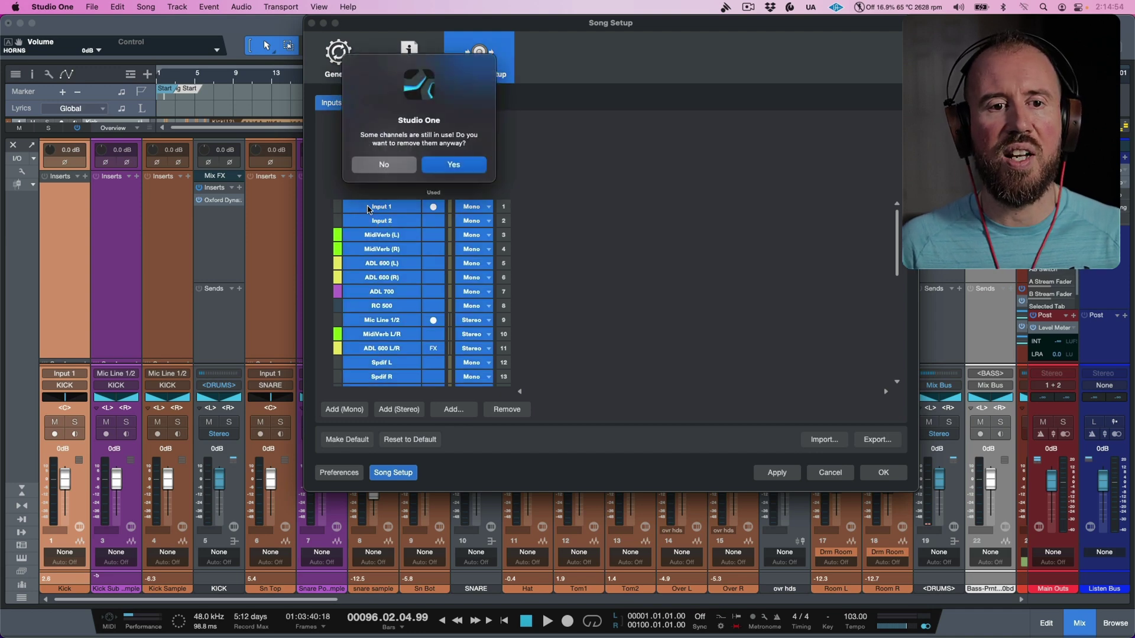
left_click(449, 167)
- Remove every song output except Main Outs and apply the new I/O configuration
left_click(379, 104)
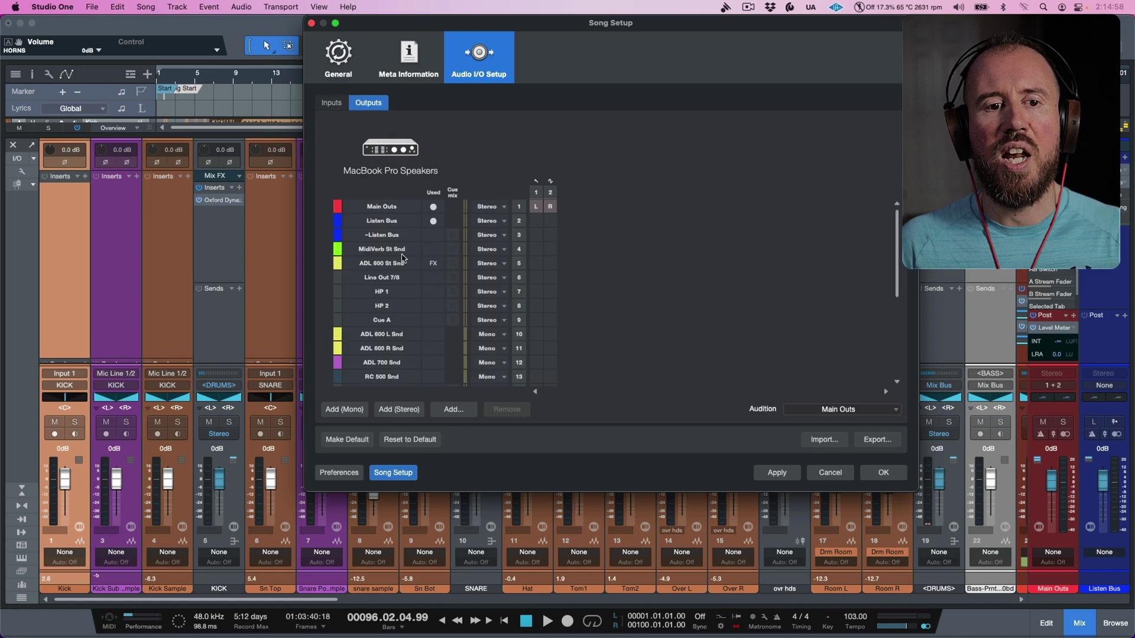
left_click(397, 210)
key("super+a")
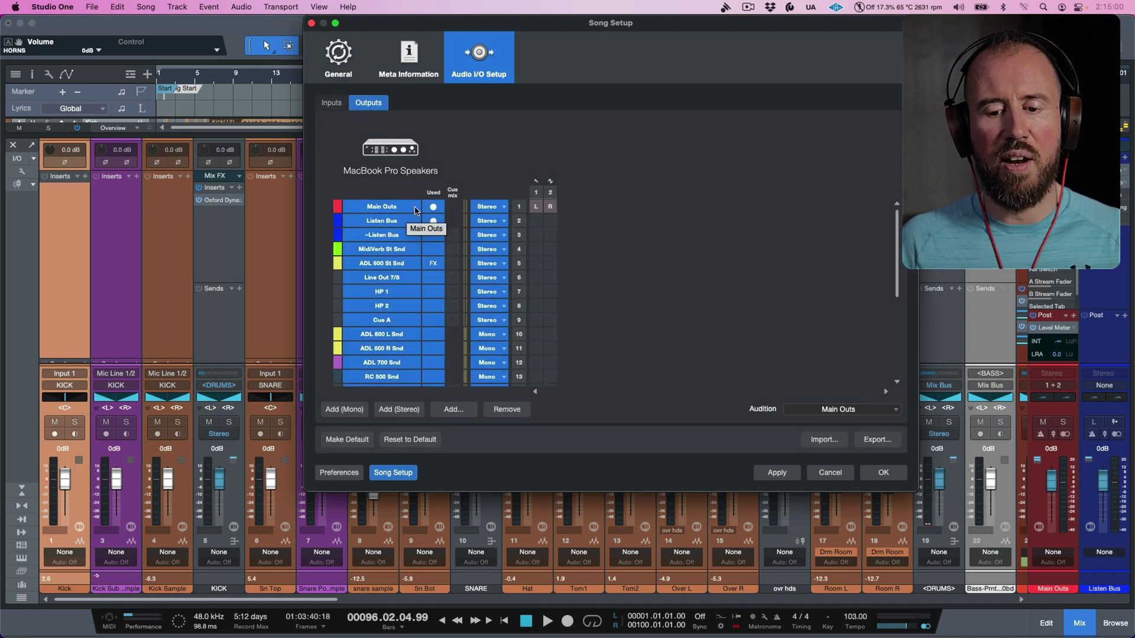
key("Delete")
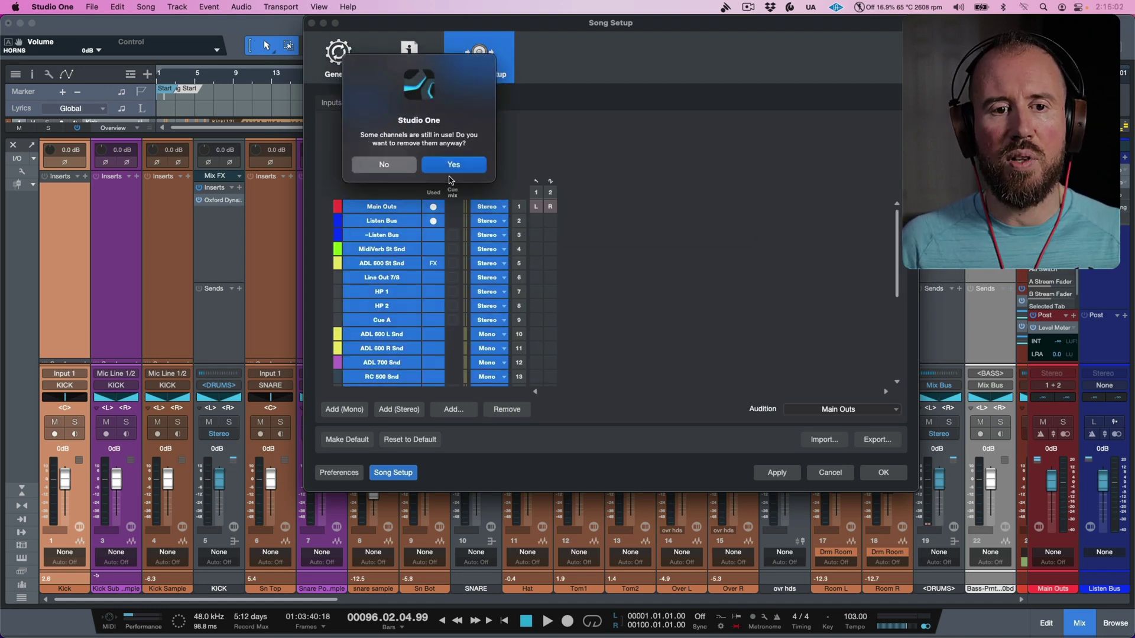
left_click(453, 166)
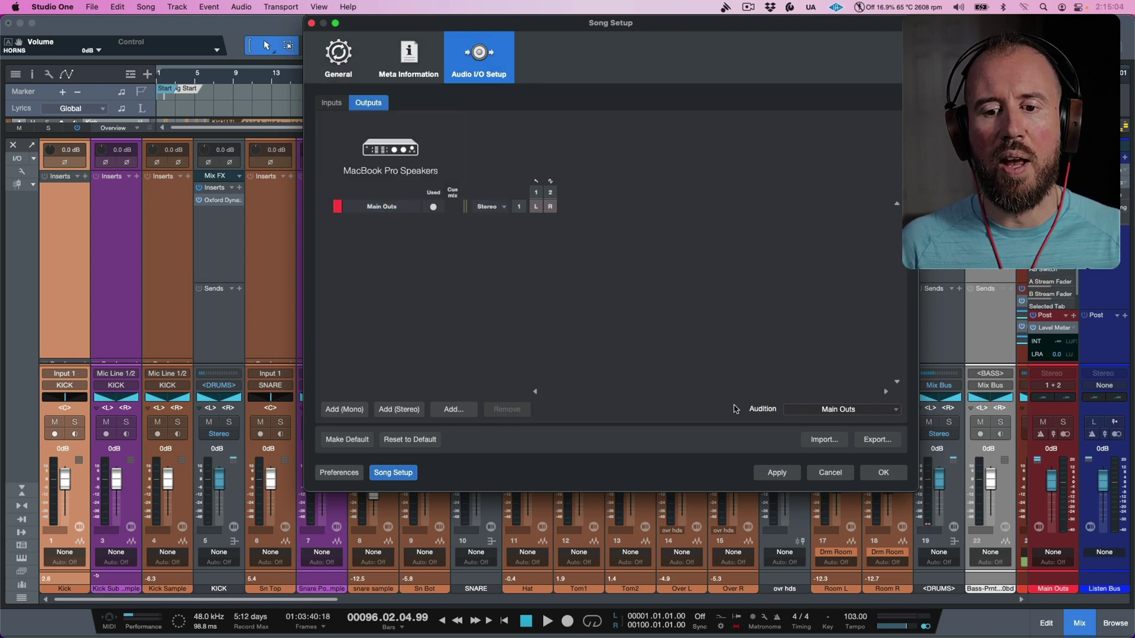
left_click(779, 471)
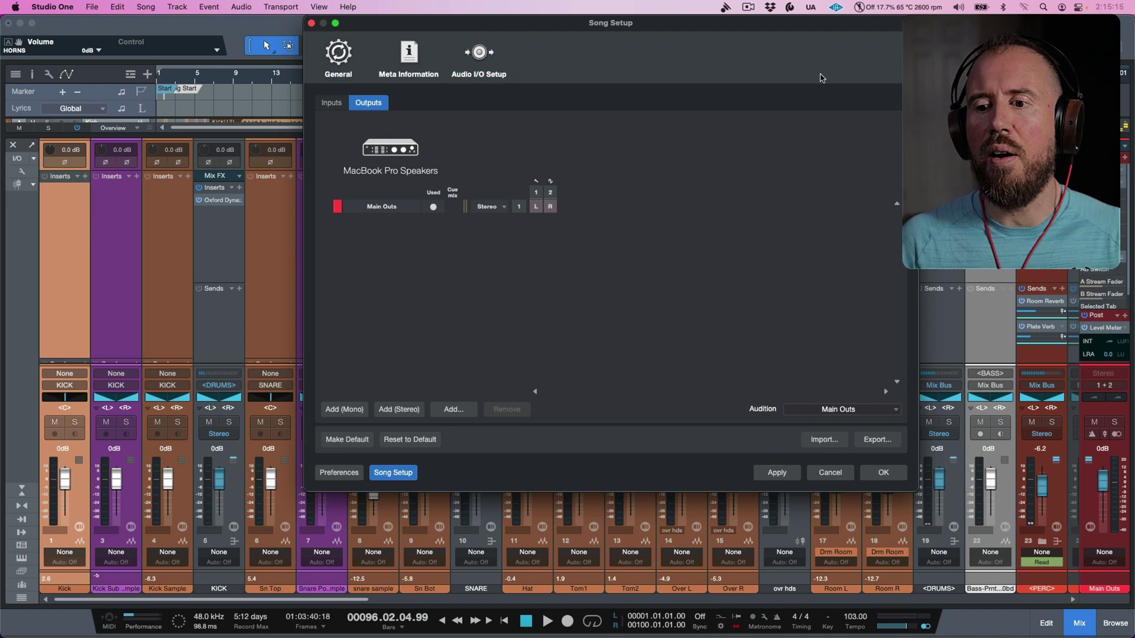
left_click_drag(569, 27, 548, 28)
left_click(290, 23)
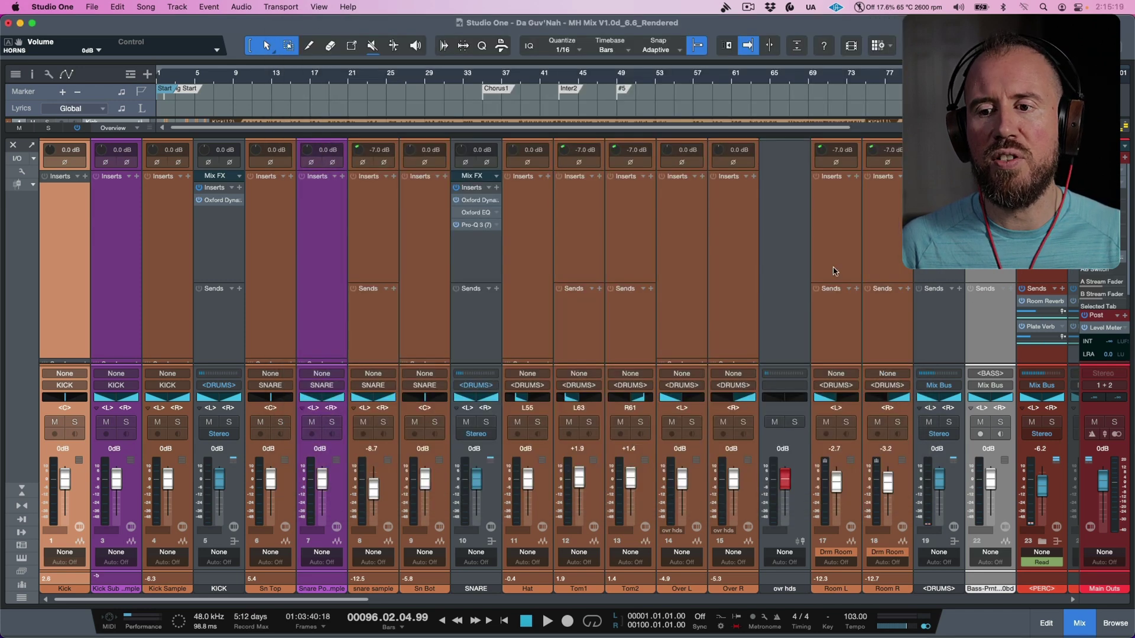
- Strip all insert effects, including the level meter, from Main Outs with Remove All
left_click(1103, 284)
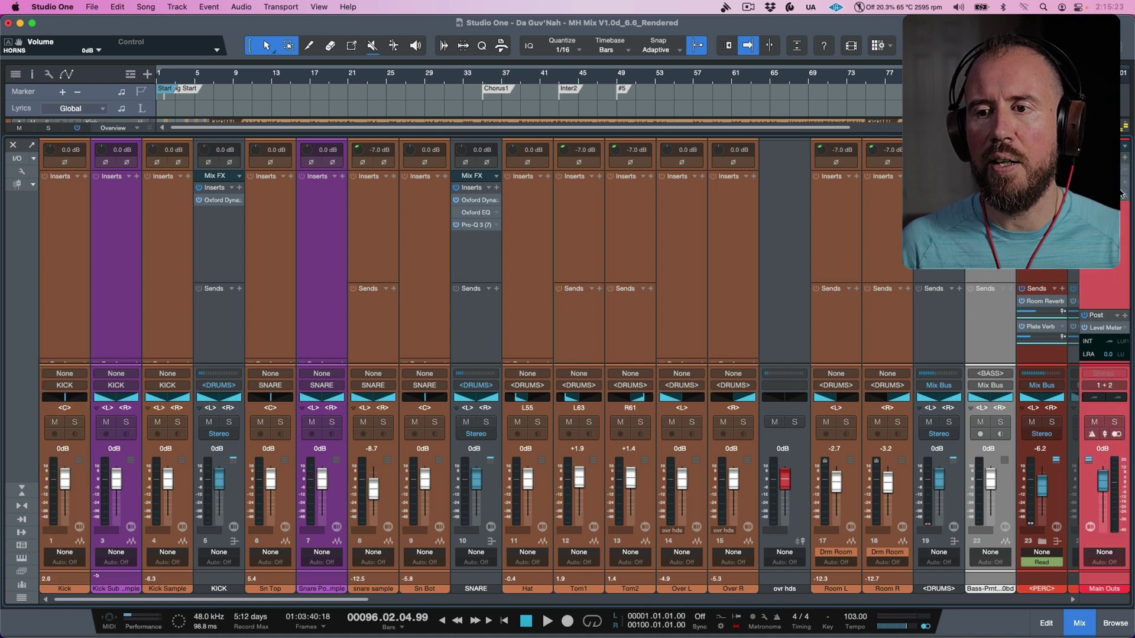
left_click(1121, 163)
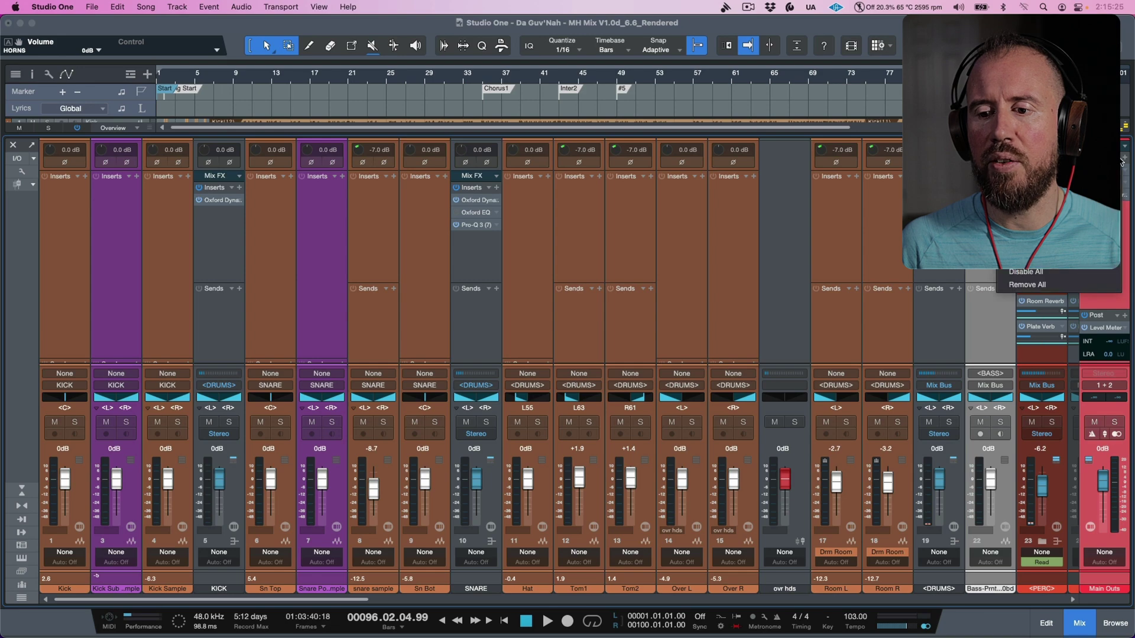
key("Escape")
scroll(559, 366, "right", 20)
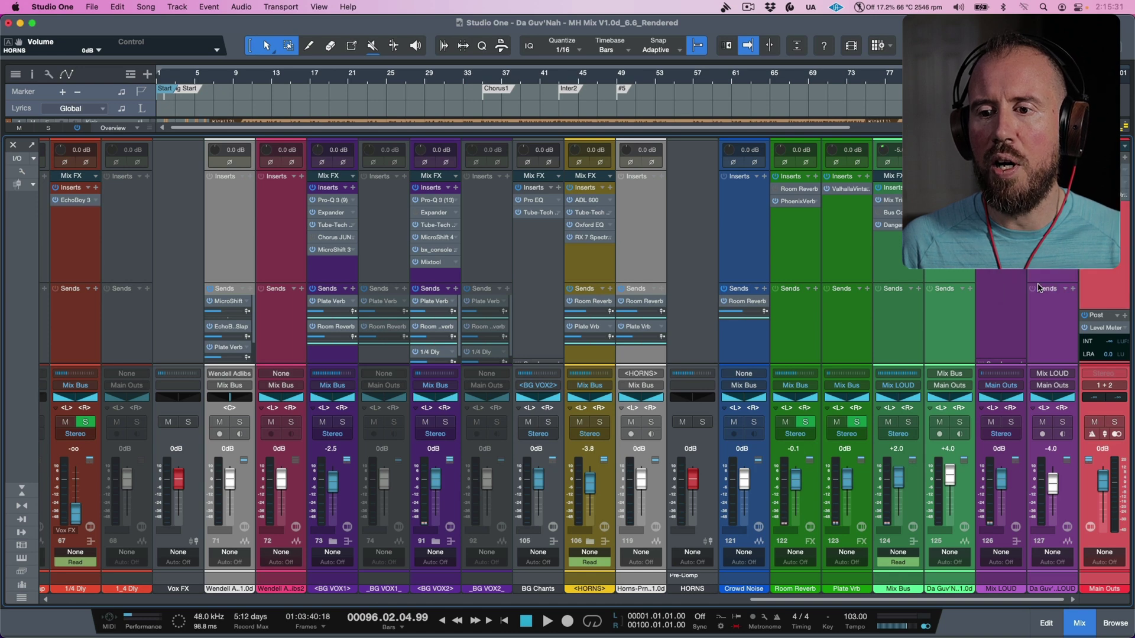
left_click(1118, 315)
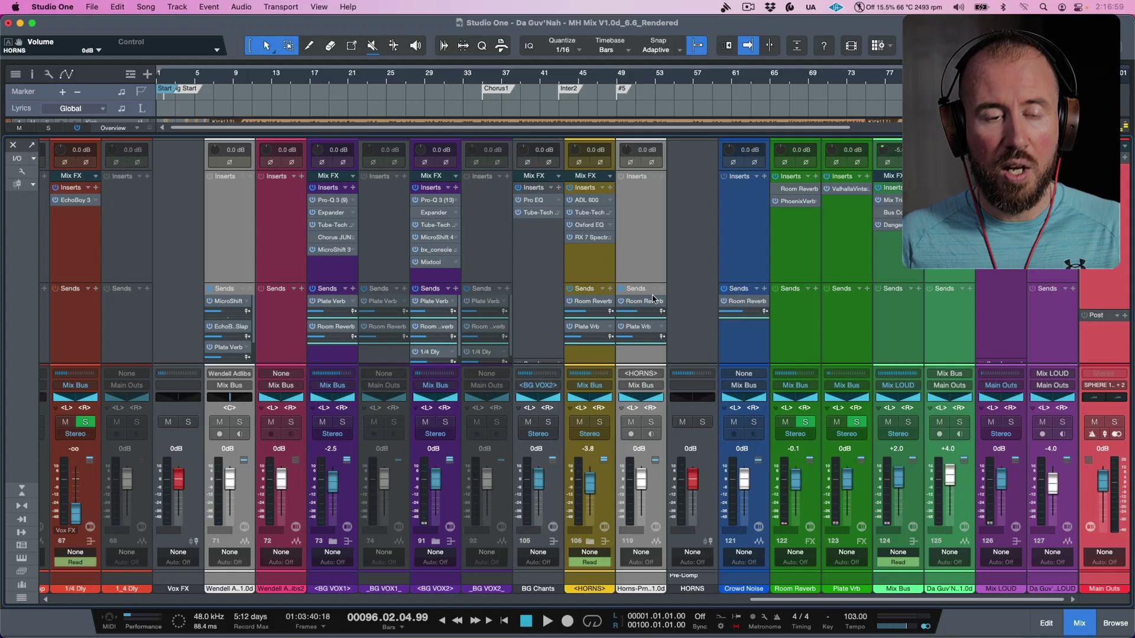
key("super+shift+comma")
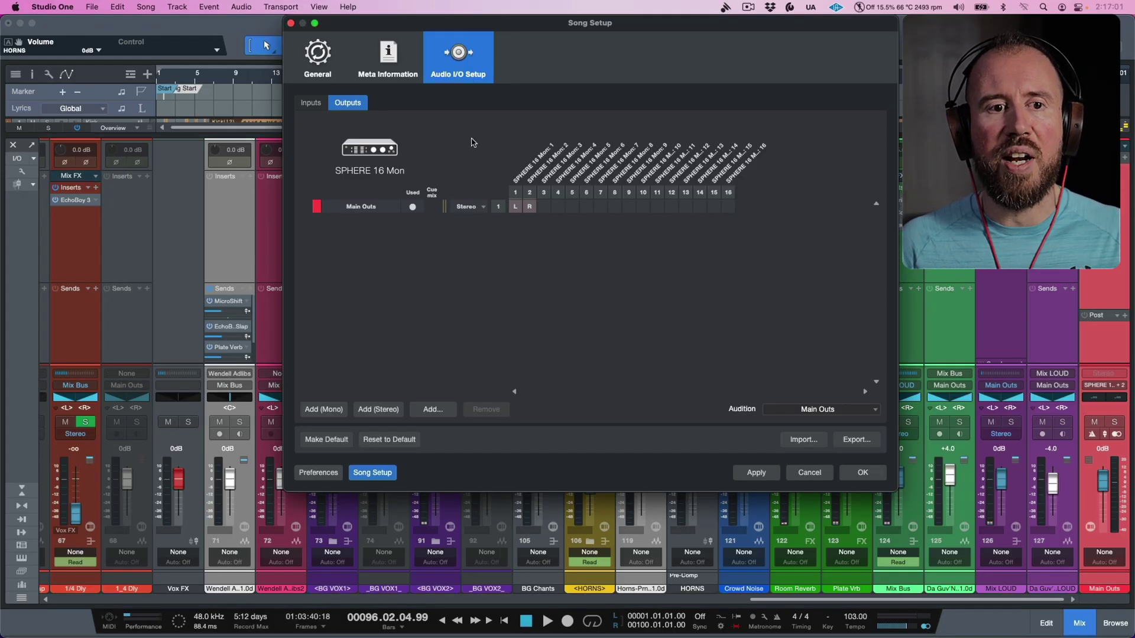
- Set the song's Spatial Audio mode to Dolby Atmos
left_click(324, 61)
left_click(429, 167)
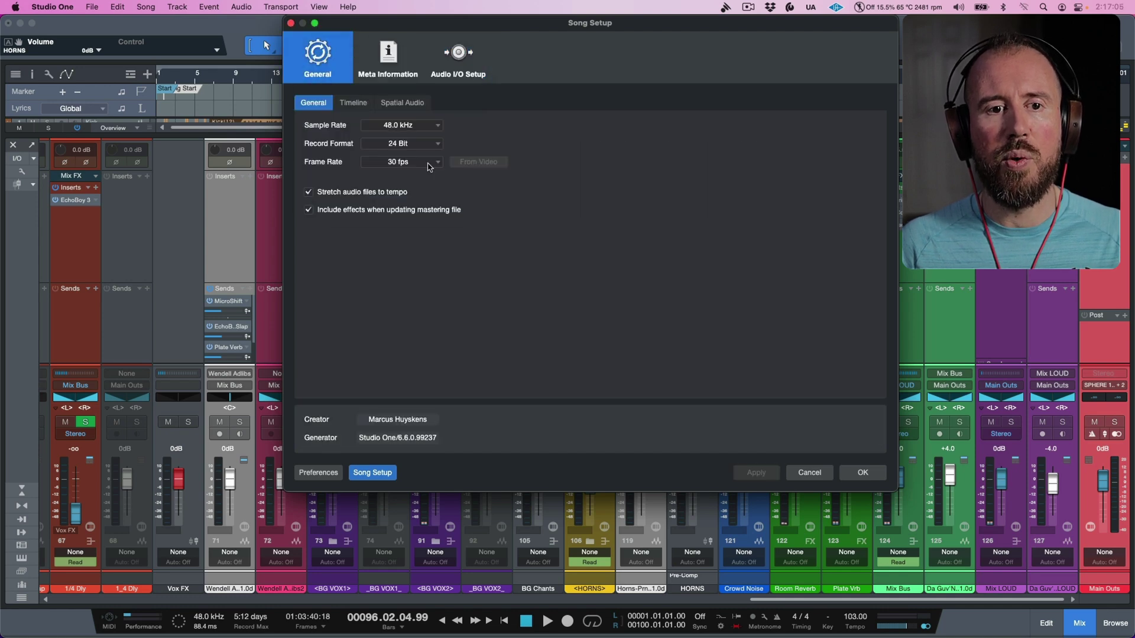
left_click(410, 105)
left_click(411, 126)
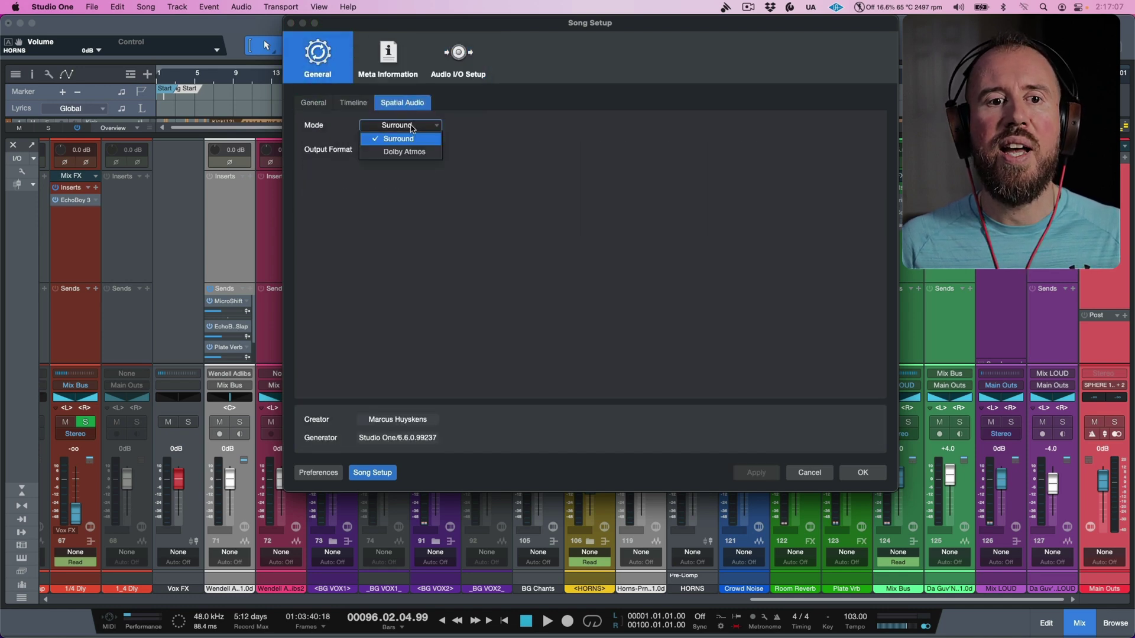
left_click(407, 152)
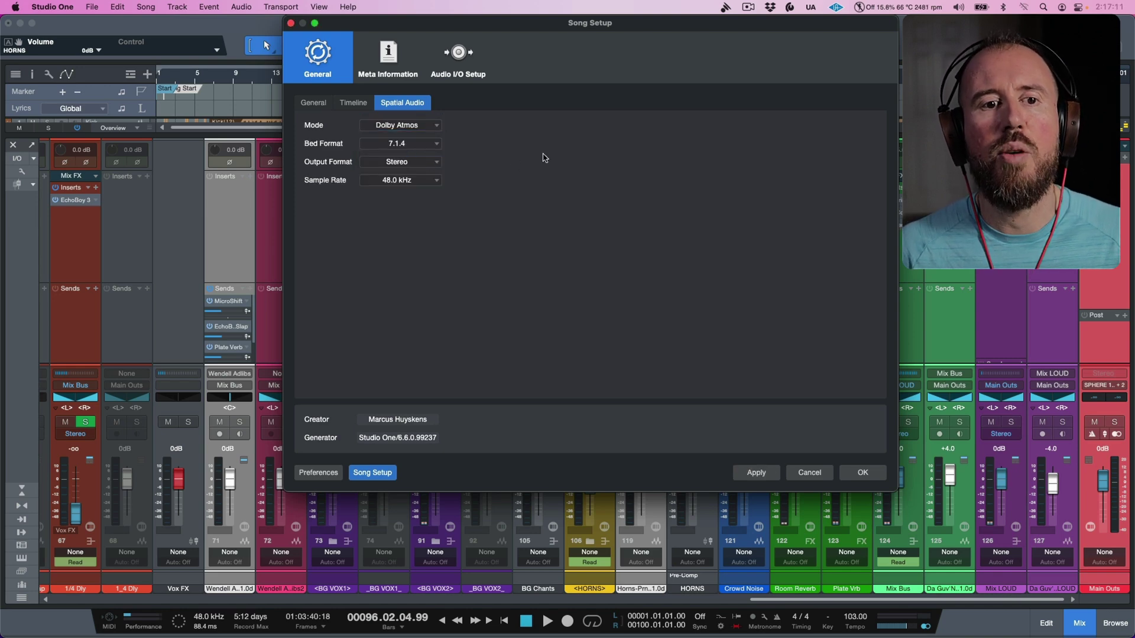
left_click(430, 126)
left_click(484, 125)
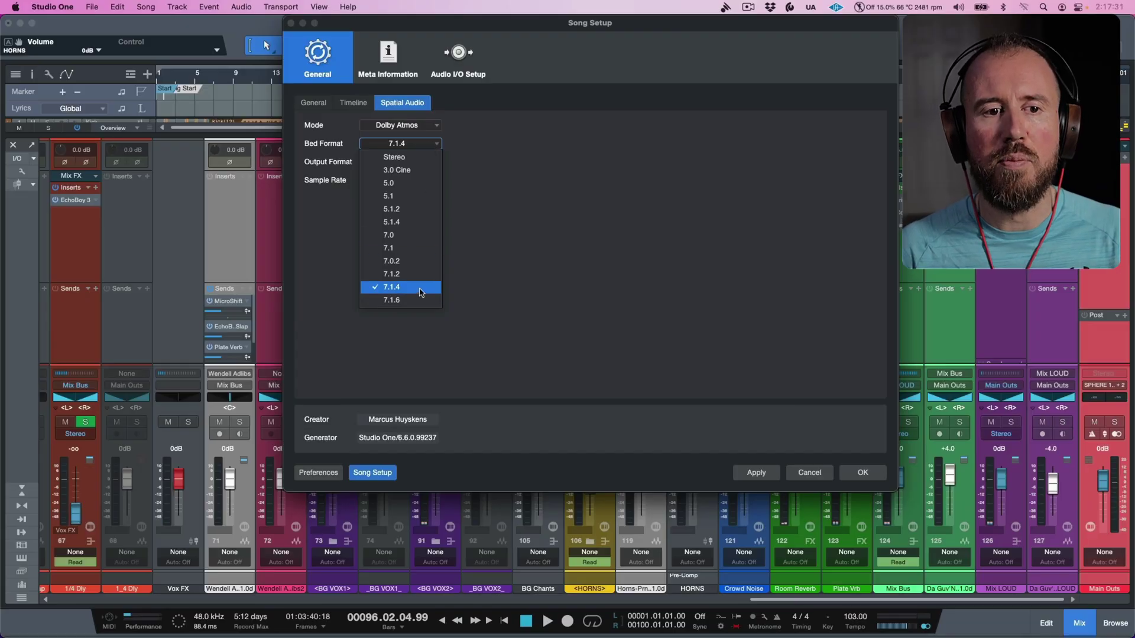
- Keep 7.1.4 as both bed and output format, and apply the spatial settings
left_click(421, 292)
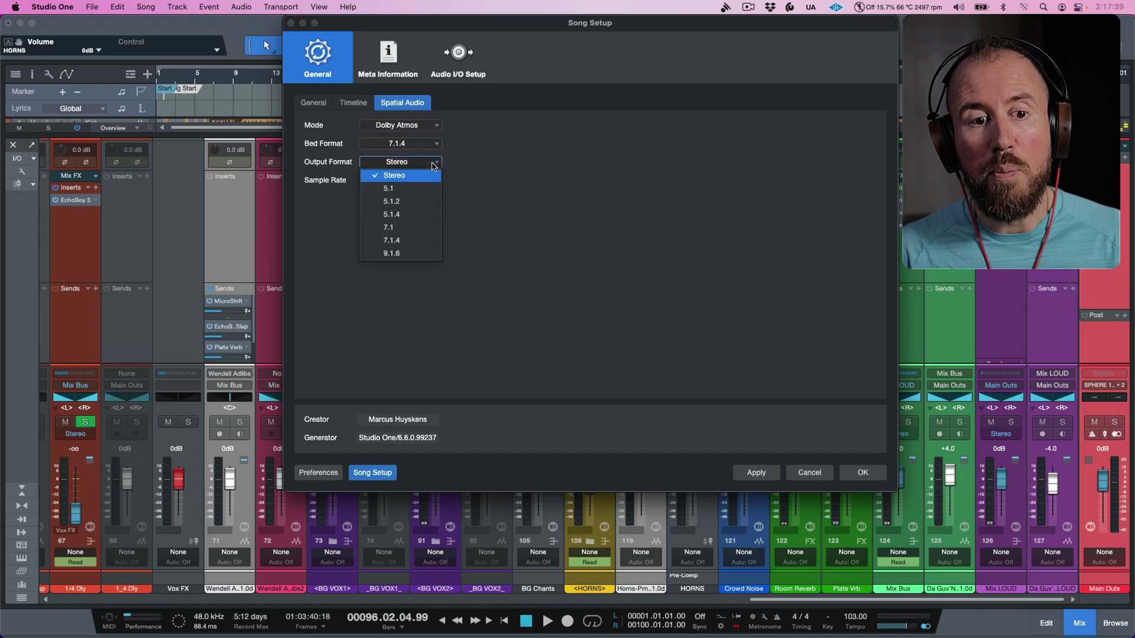
key("Escape")
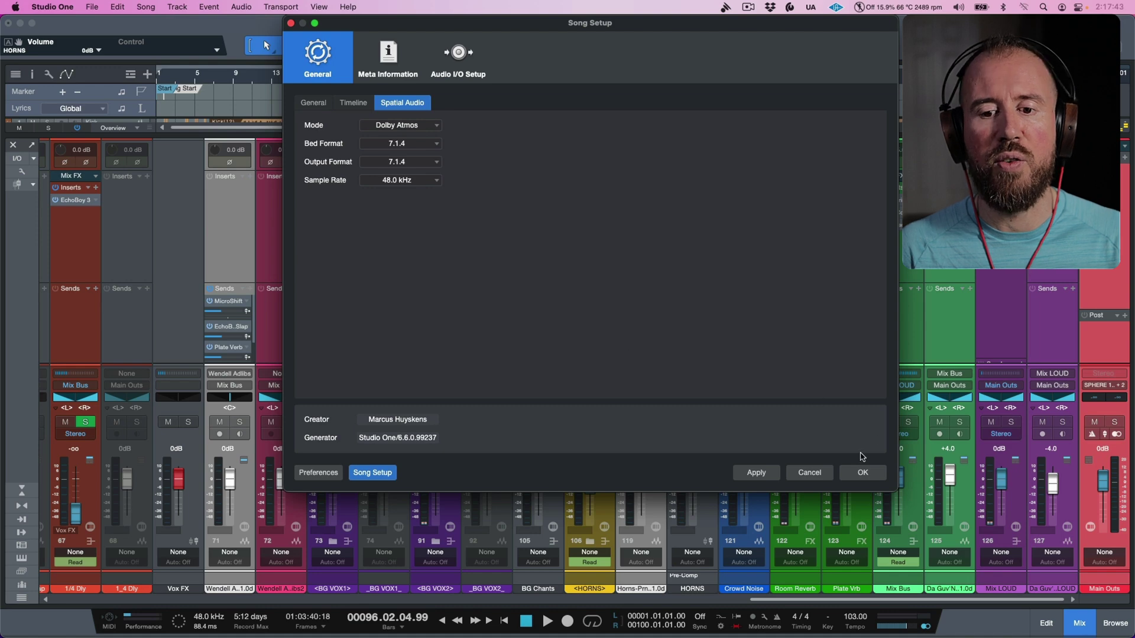
left_click(756, 473)
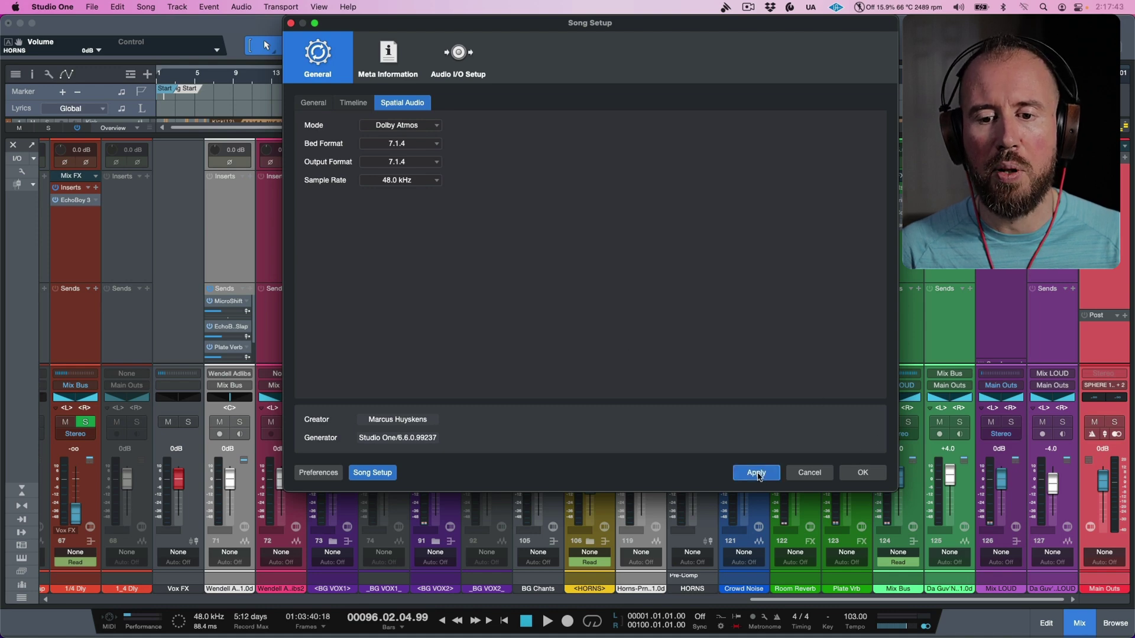
left_click(863, 473)
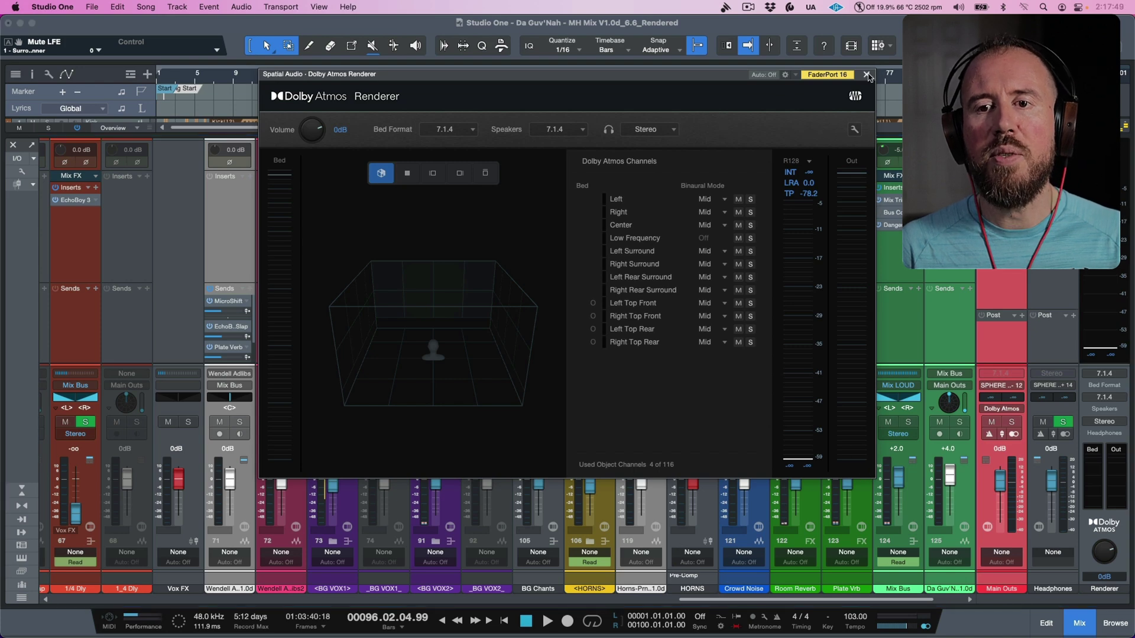
left_click(867, 75)
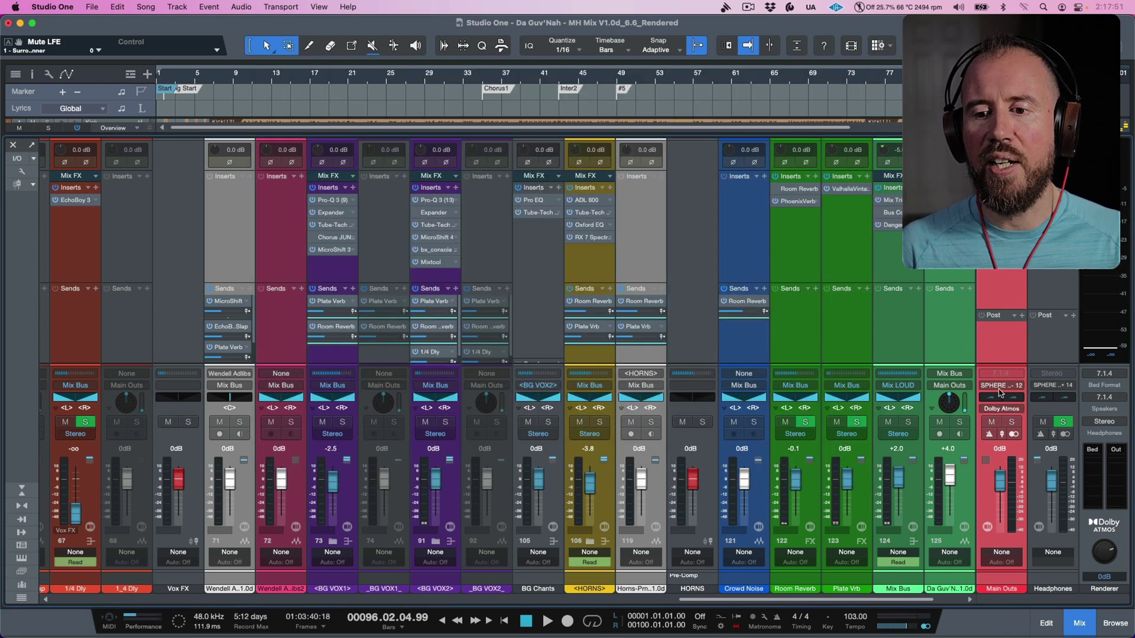
- Check the output routing: Main Outs 7.1.4 on outputs 1–12, Headphones on 13–14
left_click(15, 158)
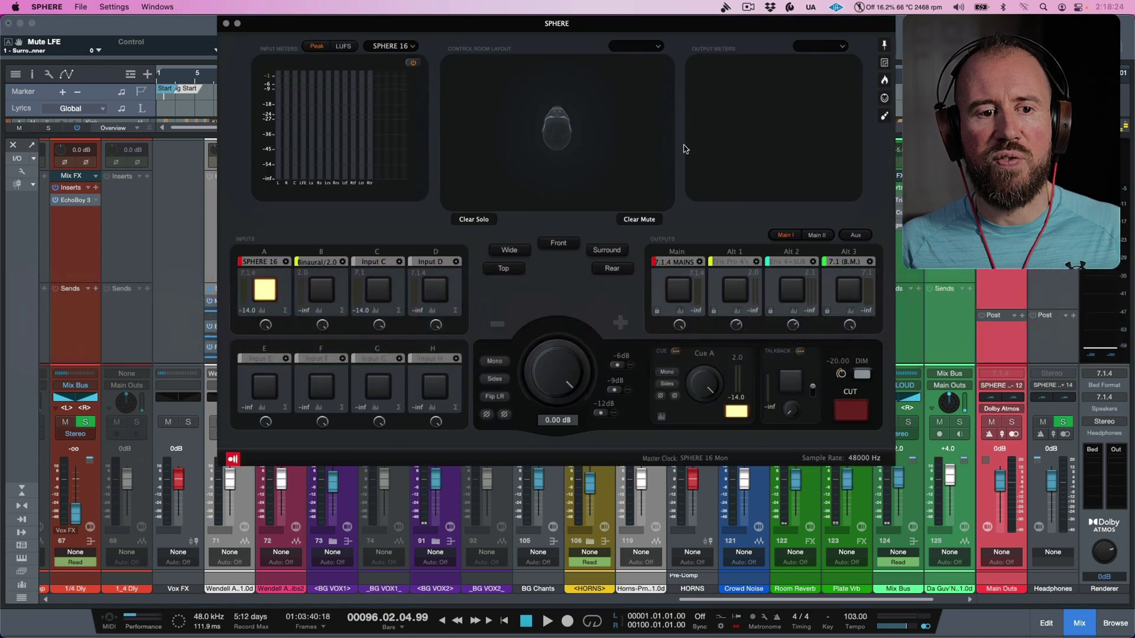
- Turn Cue A off for Sphere input A and verify input B is Binaural/2.0 on Mon 13 + 14
left_click(284, 262)
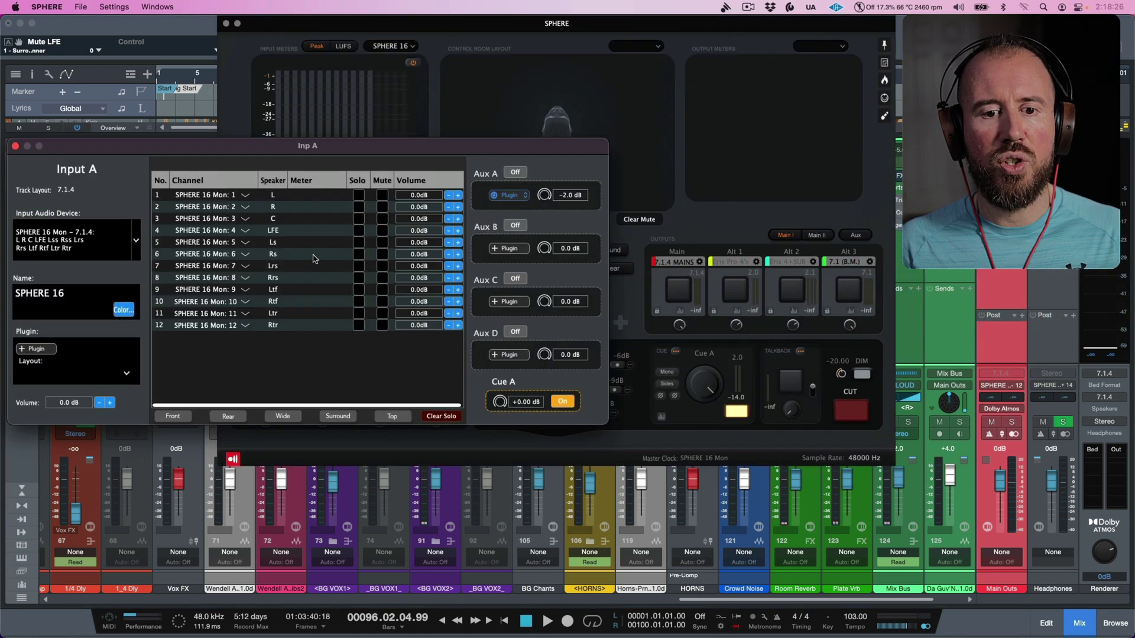
left_click(562, 401)
left_click(15, 146)
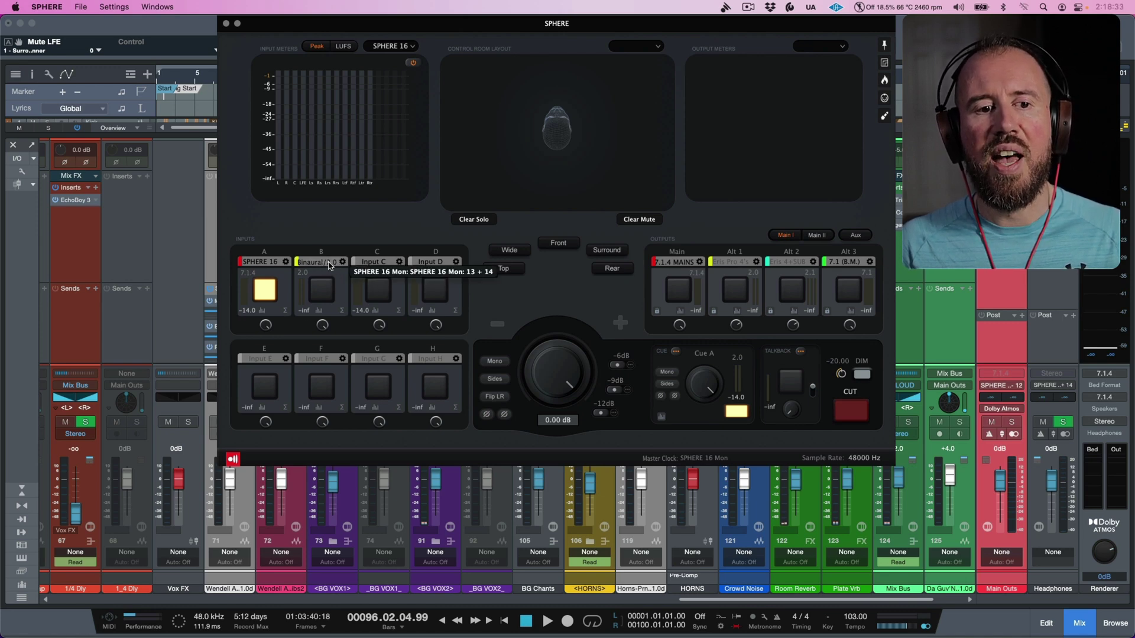
left_click(343, 262)
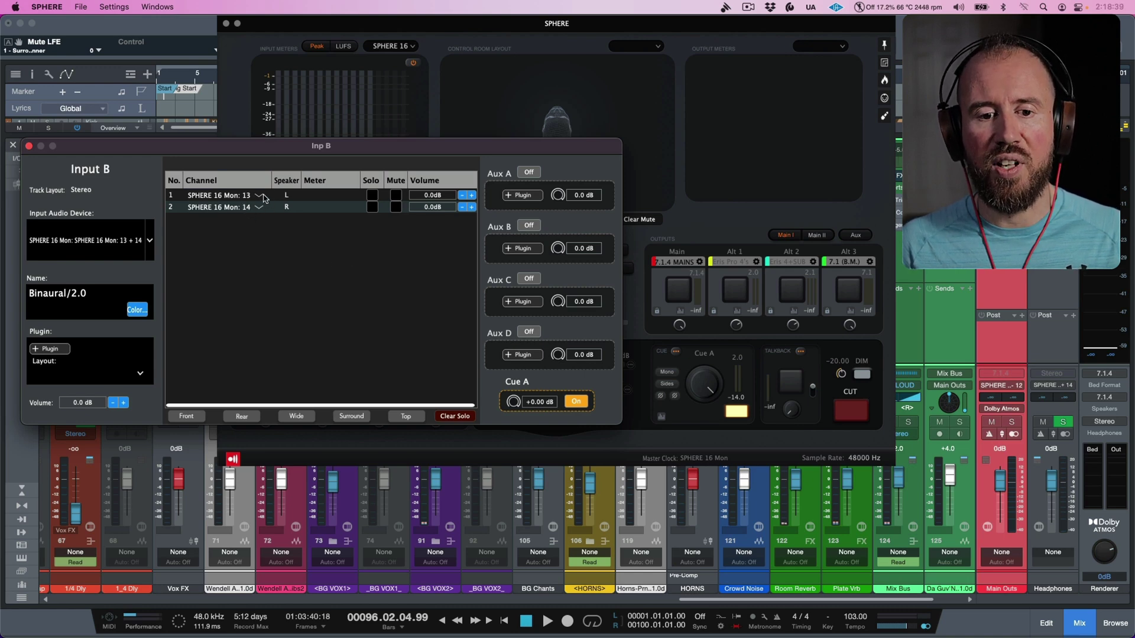
left_click(29, 146)
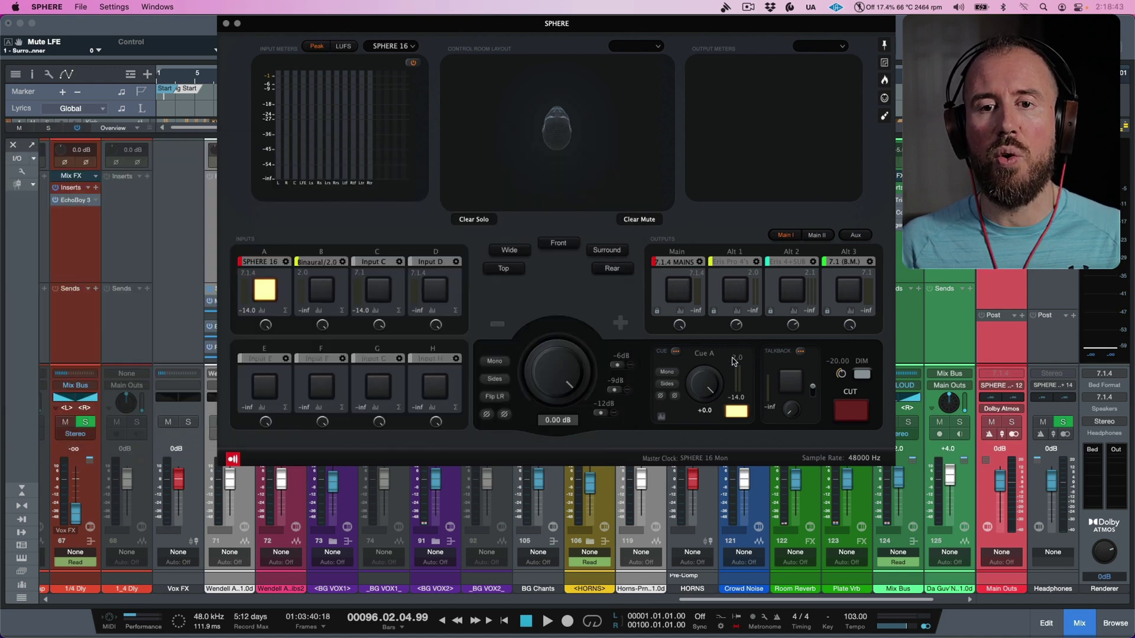
- Place the playhead at bar 49 and solo the reference mix on track 125
key("super+Tab")
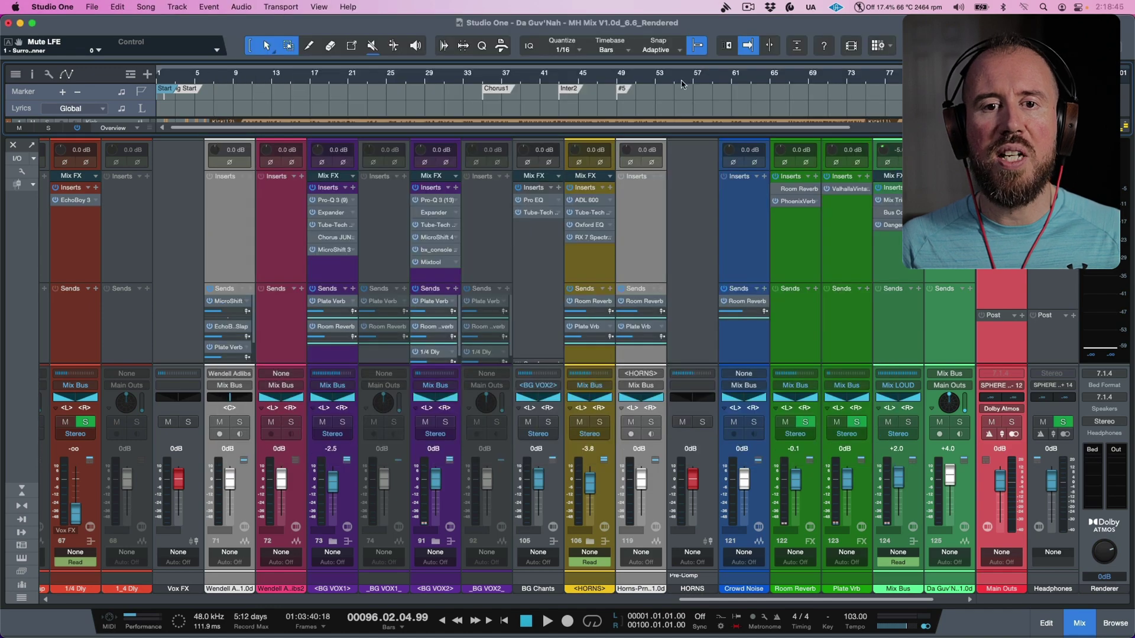
left_click(618, 77)
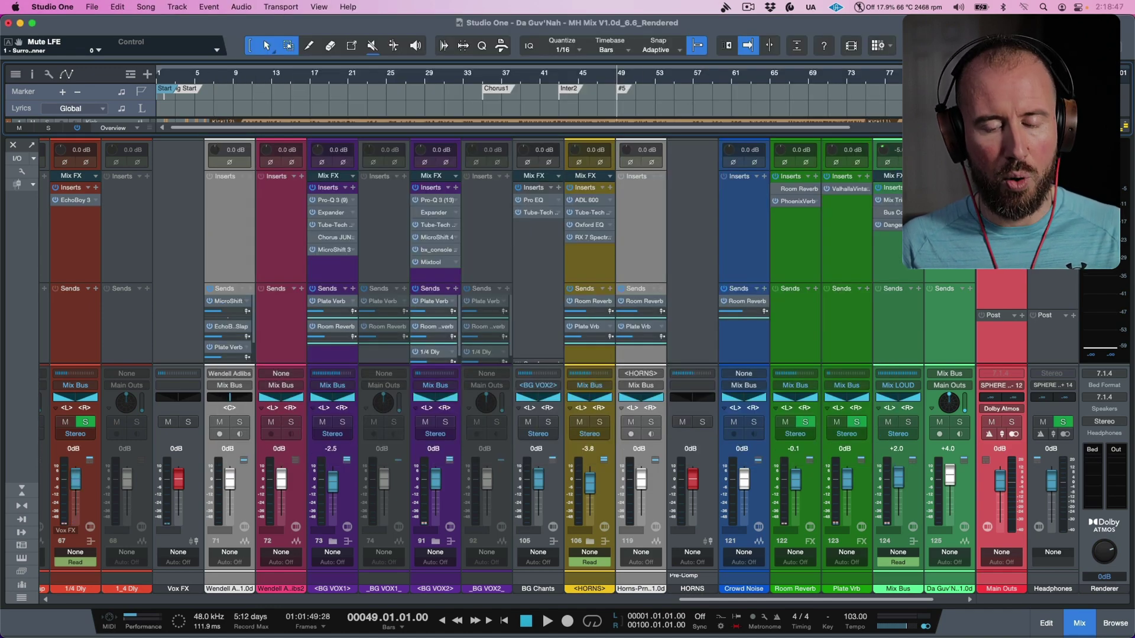
key("F3")
scroll(548, 438, "down", 1)
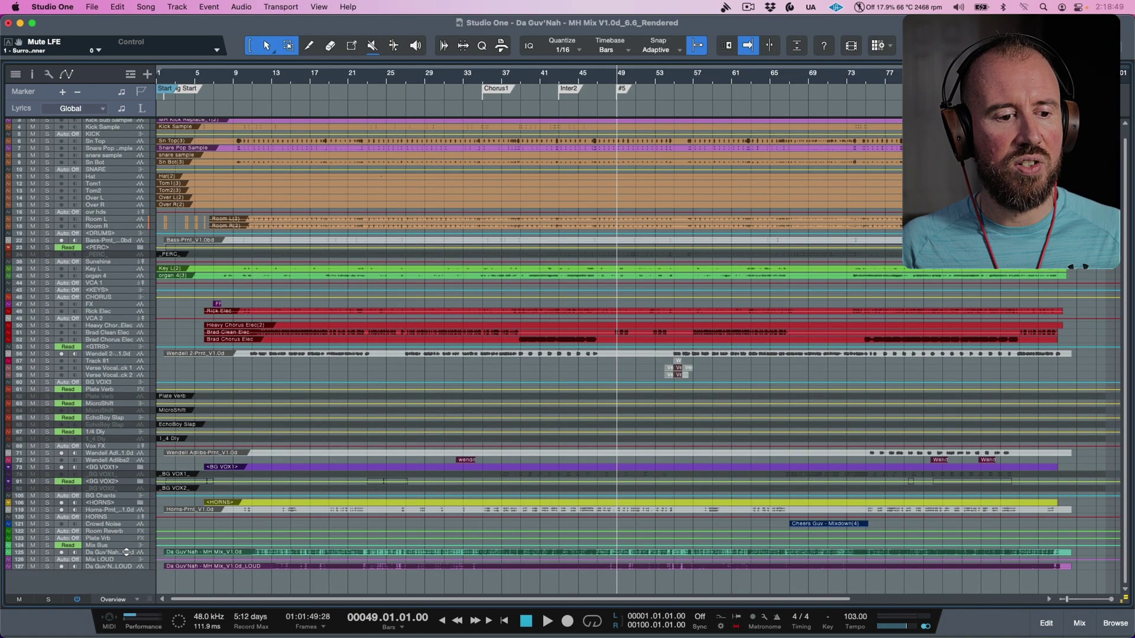
left_click(48, 553)
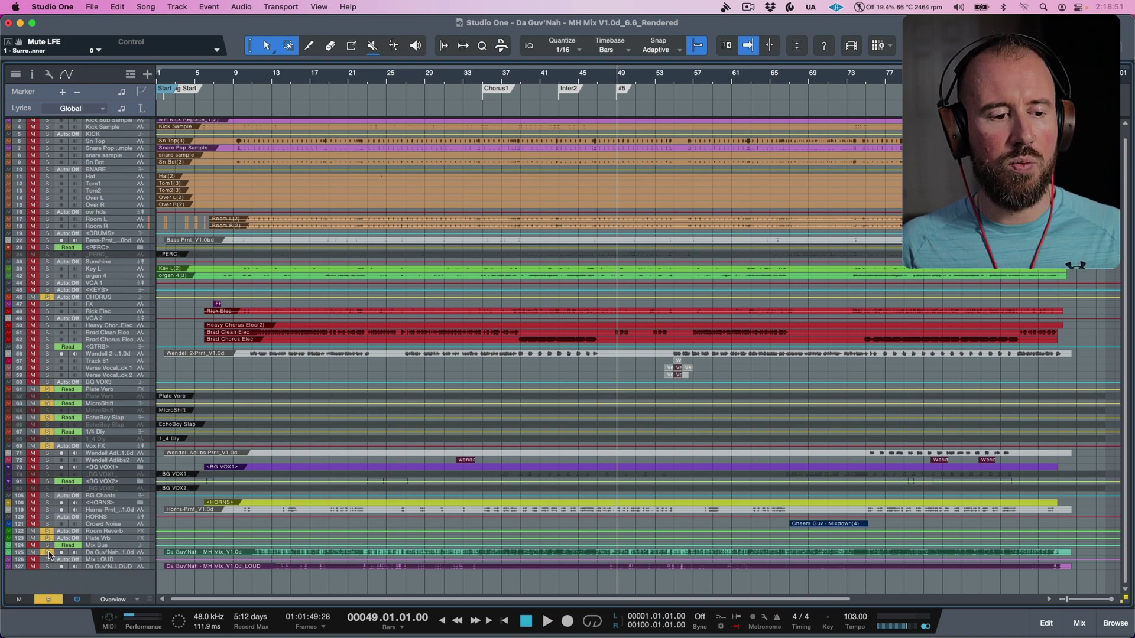
- Play from bar 49, lower the Cue A headphone level in SPHERE, then stop and show the mixer
key("space")
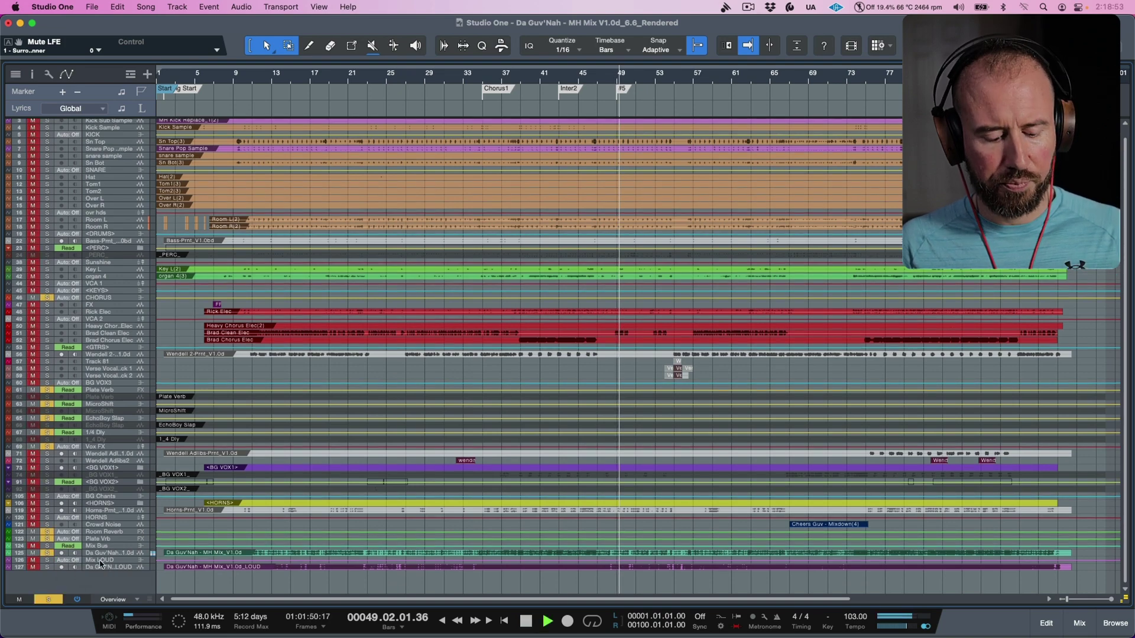
key("super+Tab")
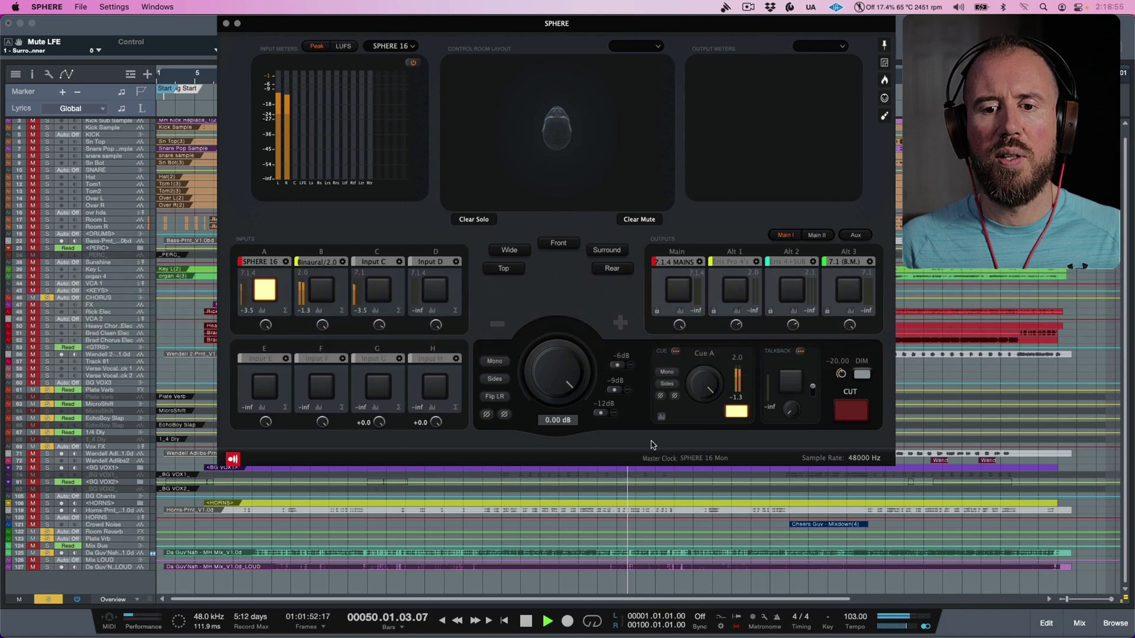
left_click_drag(709, 388, 696, 481)
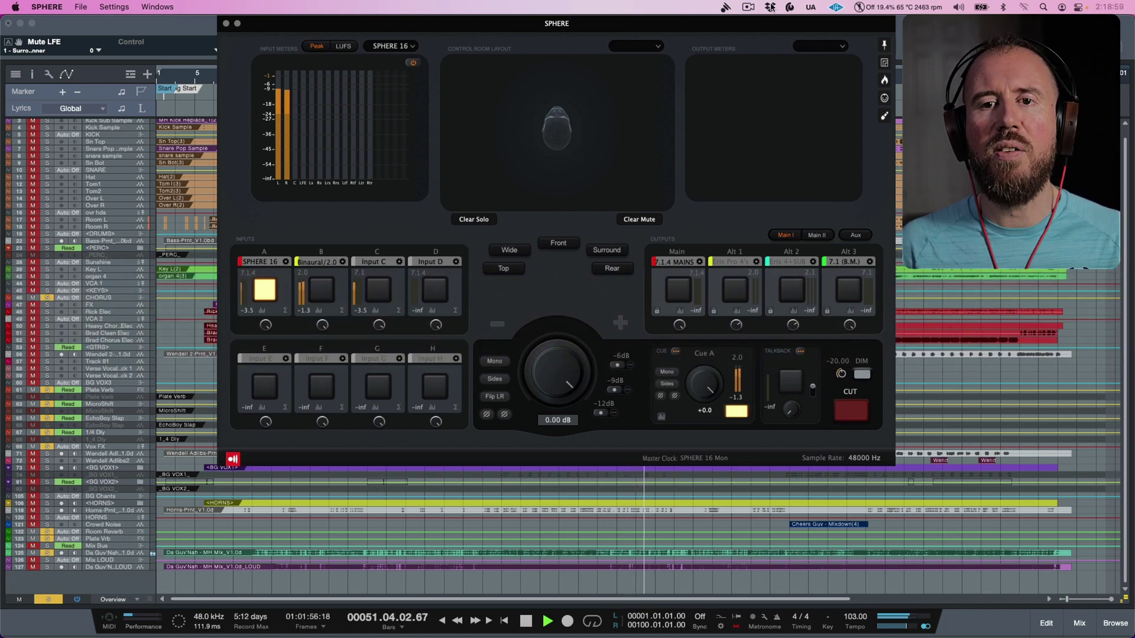
key("super+Tab")
key("space")
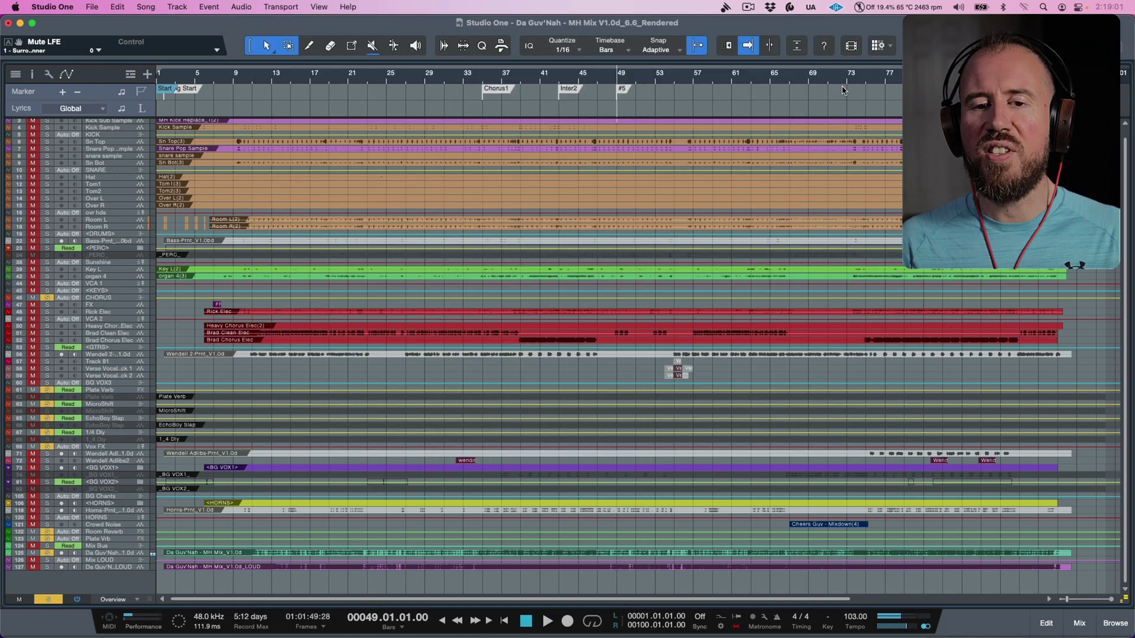
key("F3")
scroll(877, 273, "right", 2)
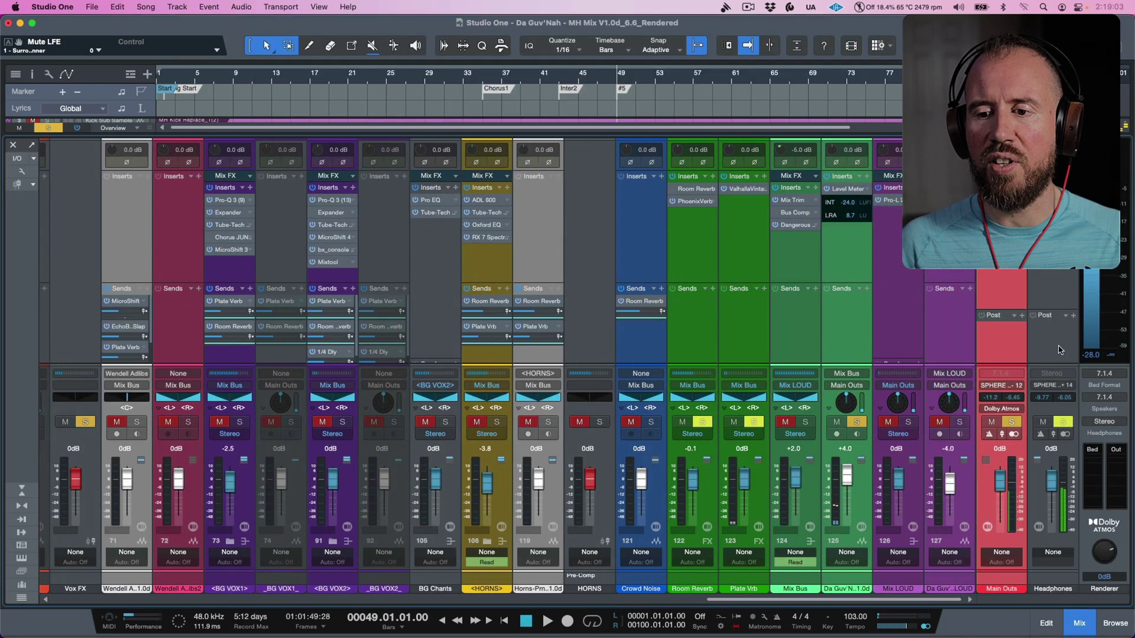
- Keep the headphone output on Sphere outputs 13+14 and check it in SPHERE
left_click(1054, 385)
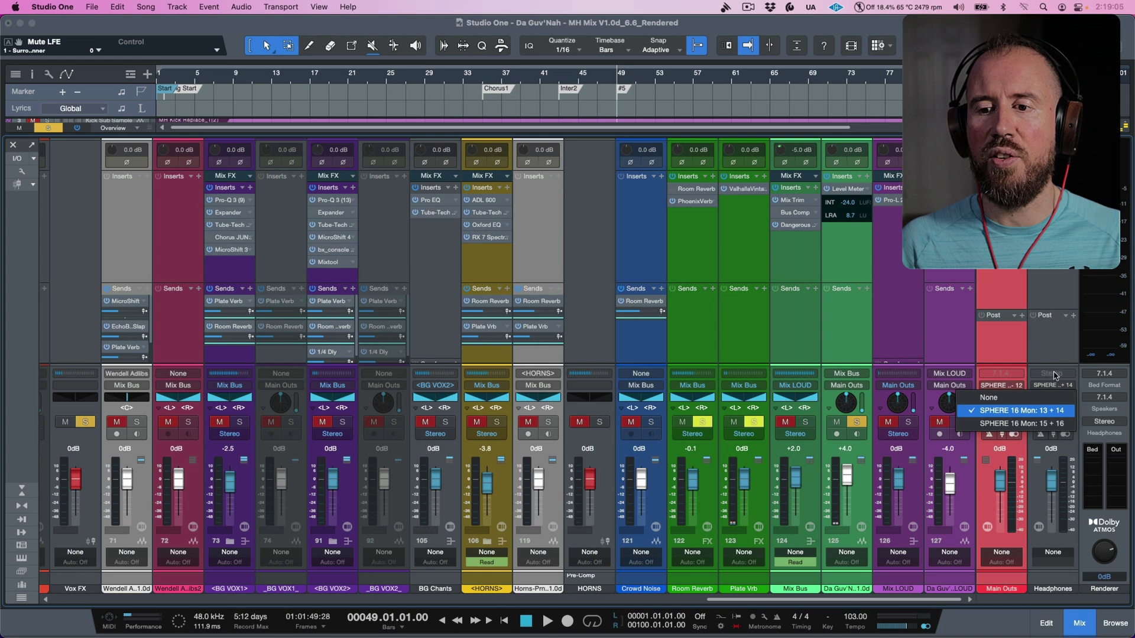
left_click(1046, 330)
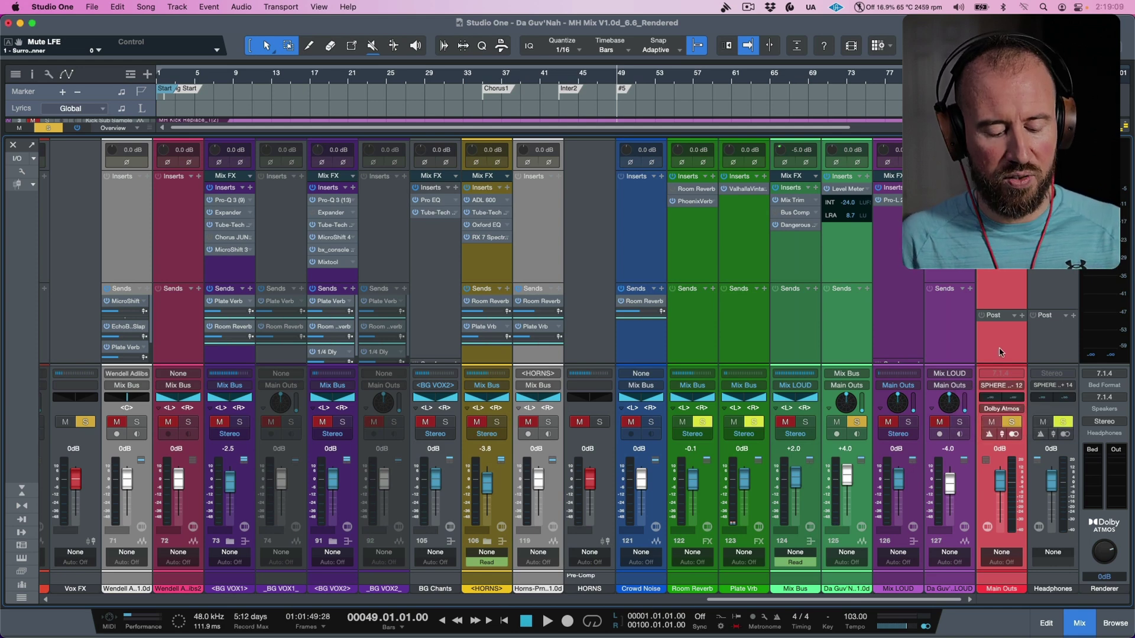
key("super+Tab")
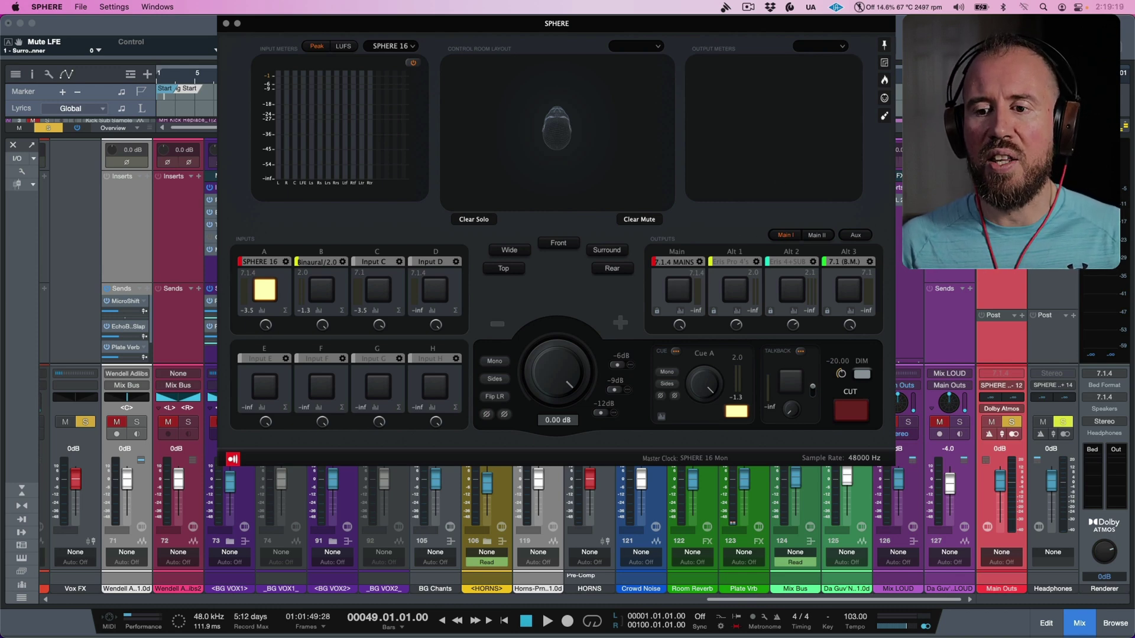
key("super+Tab")
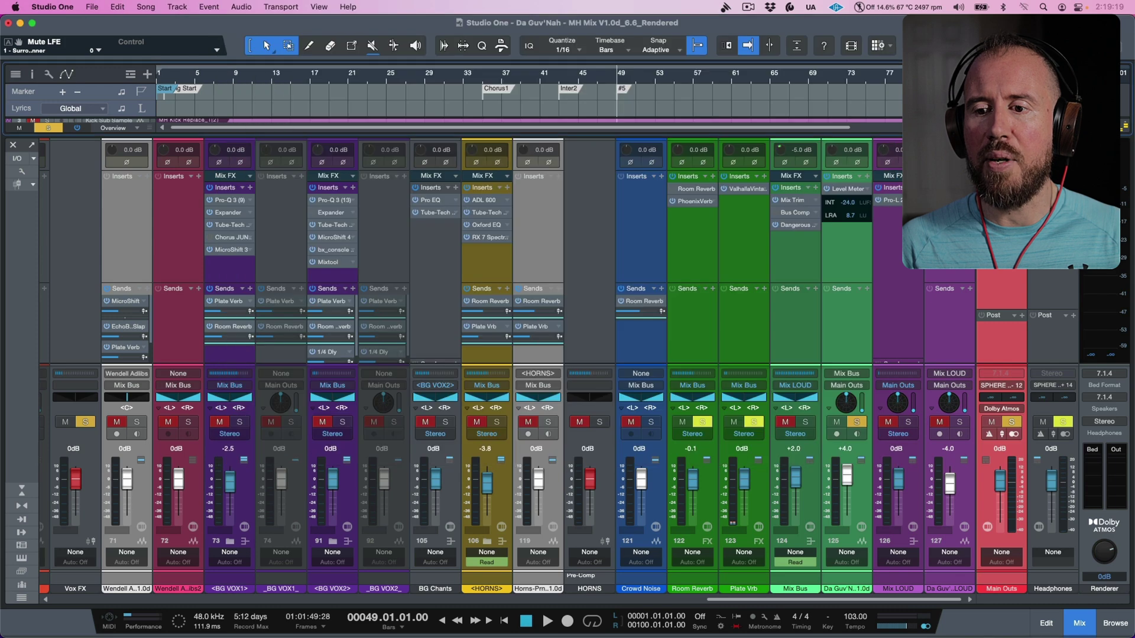
- Set the Renderer channel's headphone monitoring to Binaural and bring up the Dolby Atmos Renderer
left_click(1115, 423)
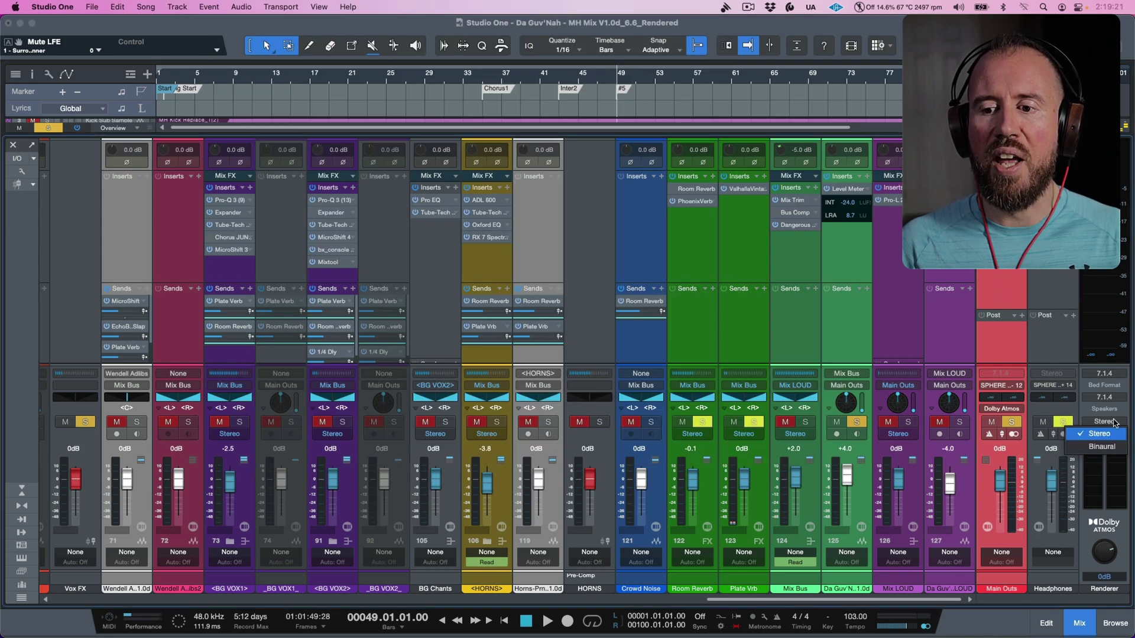
left_click(1102, 447)
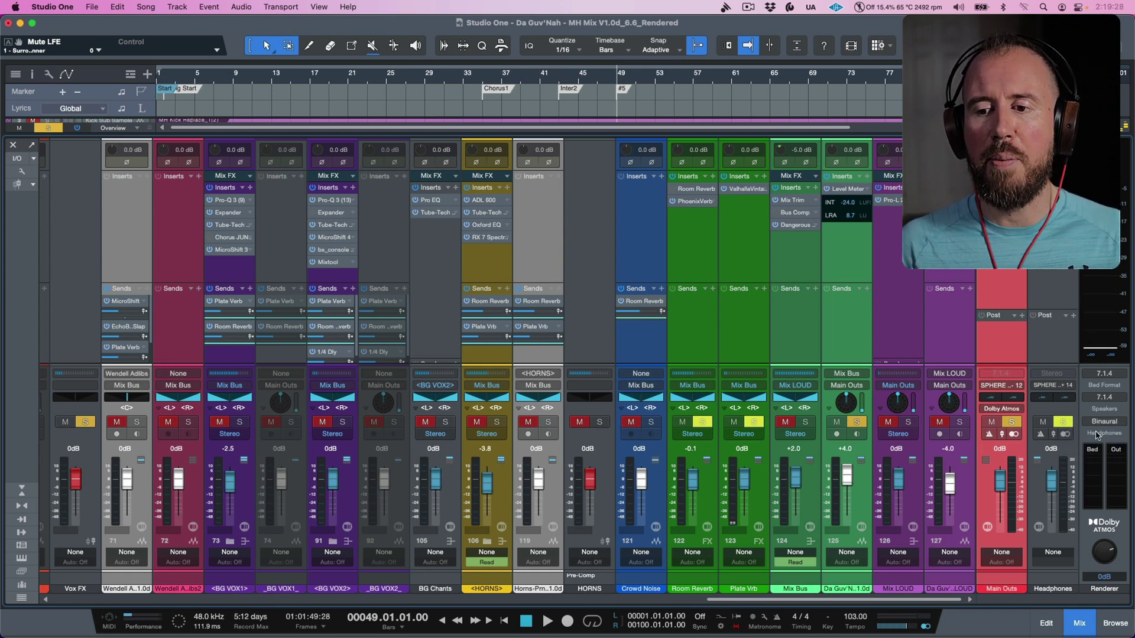
left_click(1112, 523)
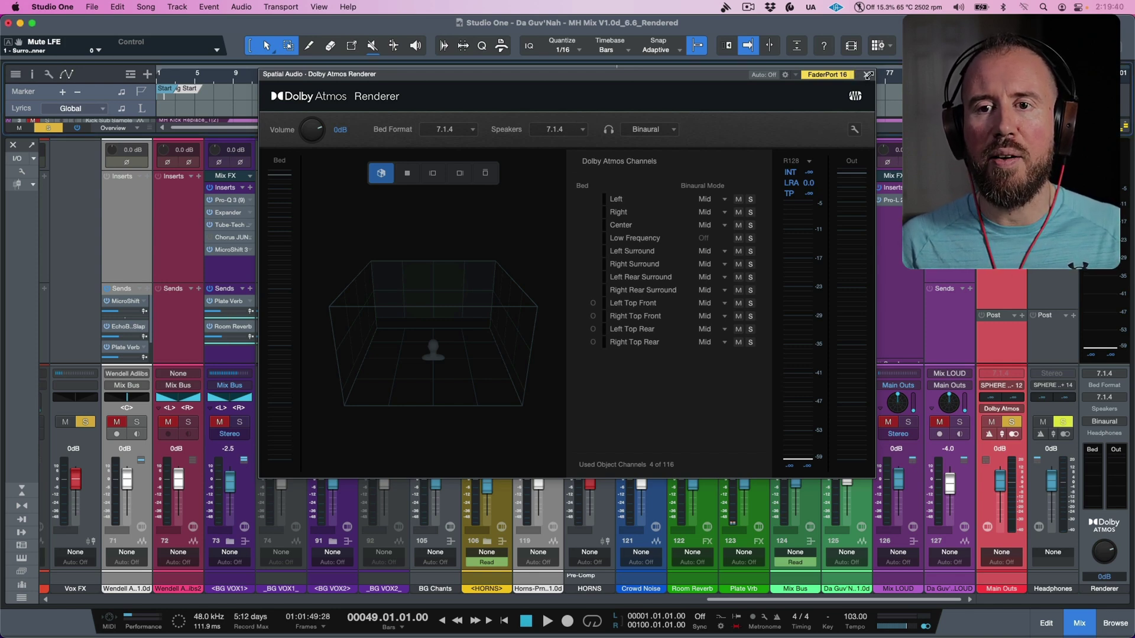
- While the song plays, cycle all bed channels' binaural mode through Near and Far to Off
left_click(866, 75)
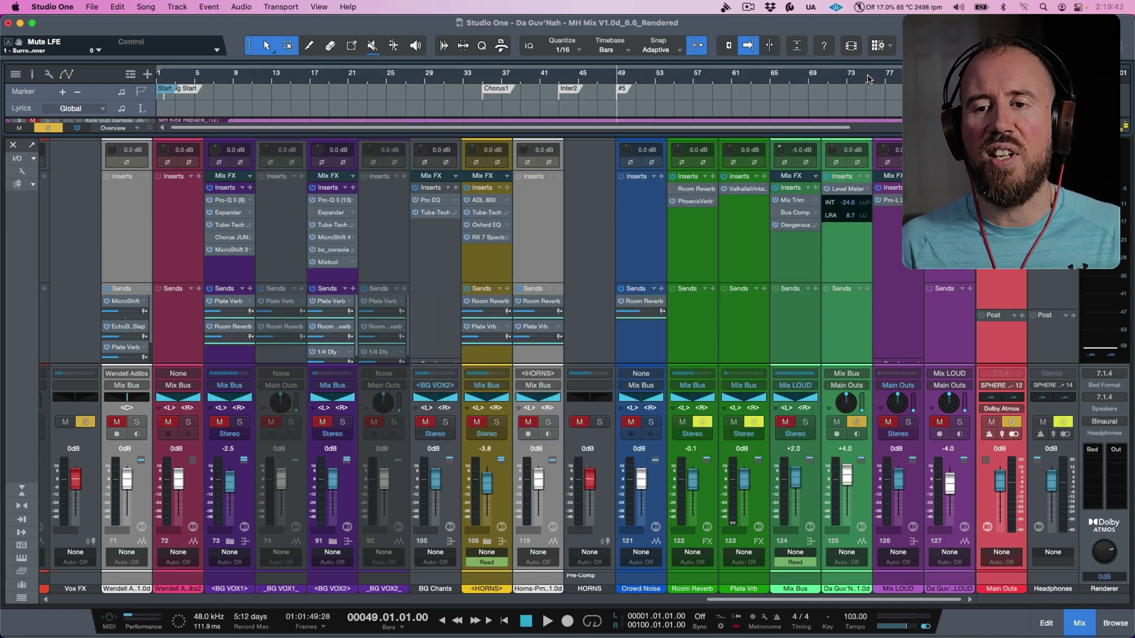
key("space")
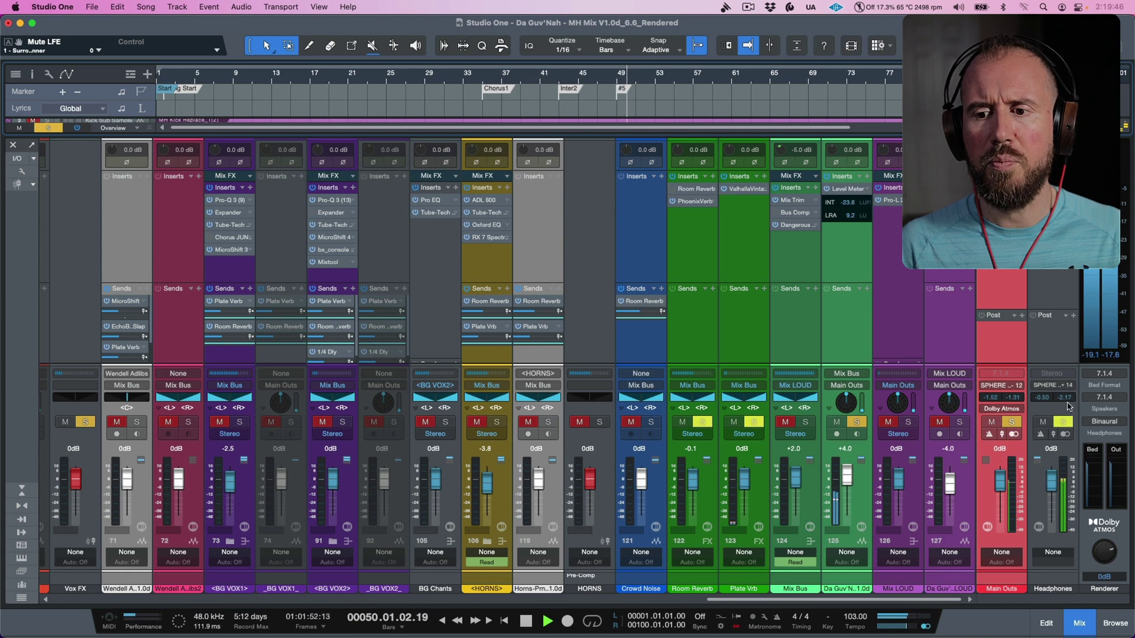
left_click(1111, 523)
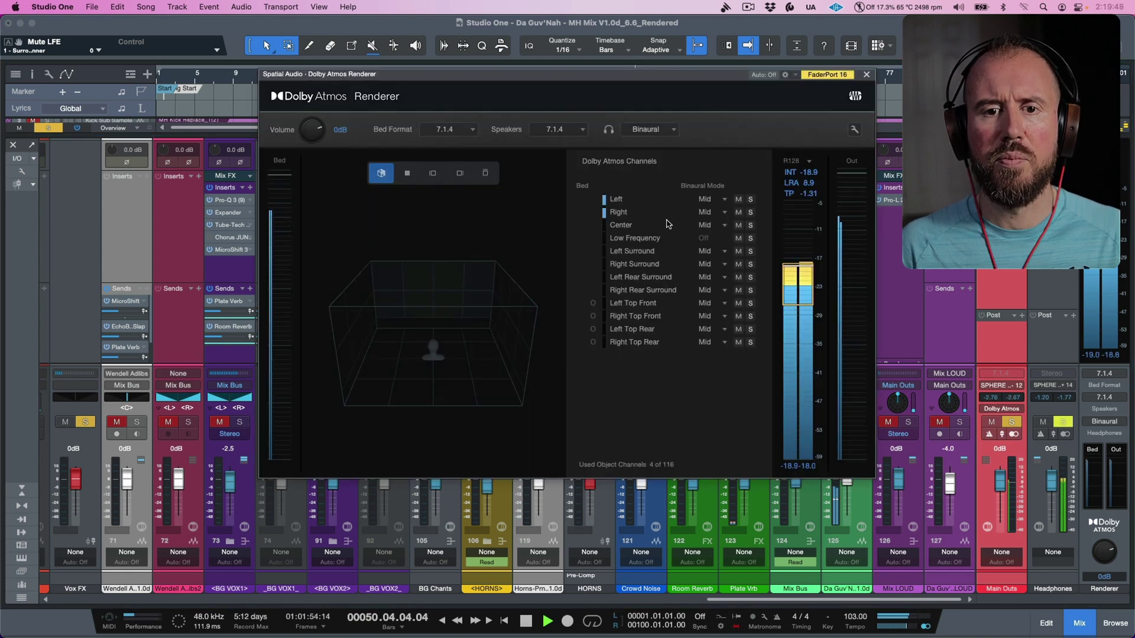
left_click(713, 200)
left_click(728, 227, "alt")
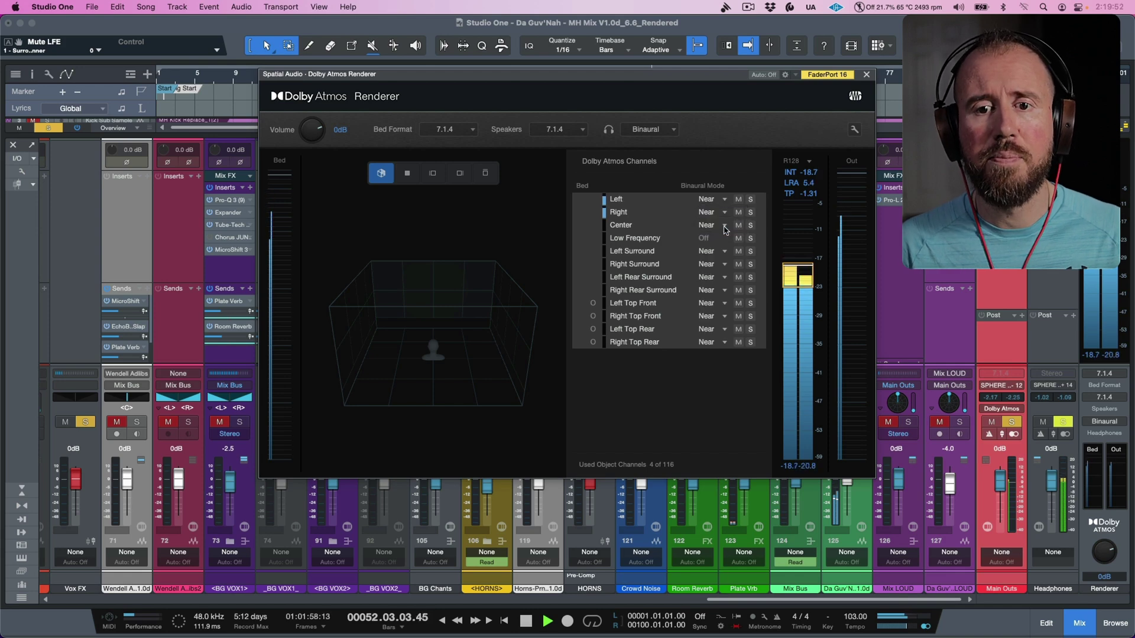
left_click(726, 202)
left_click(715, 253, "alt")
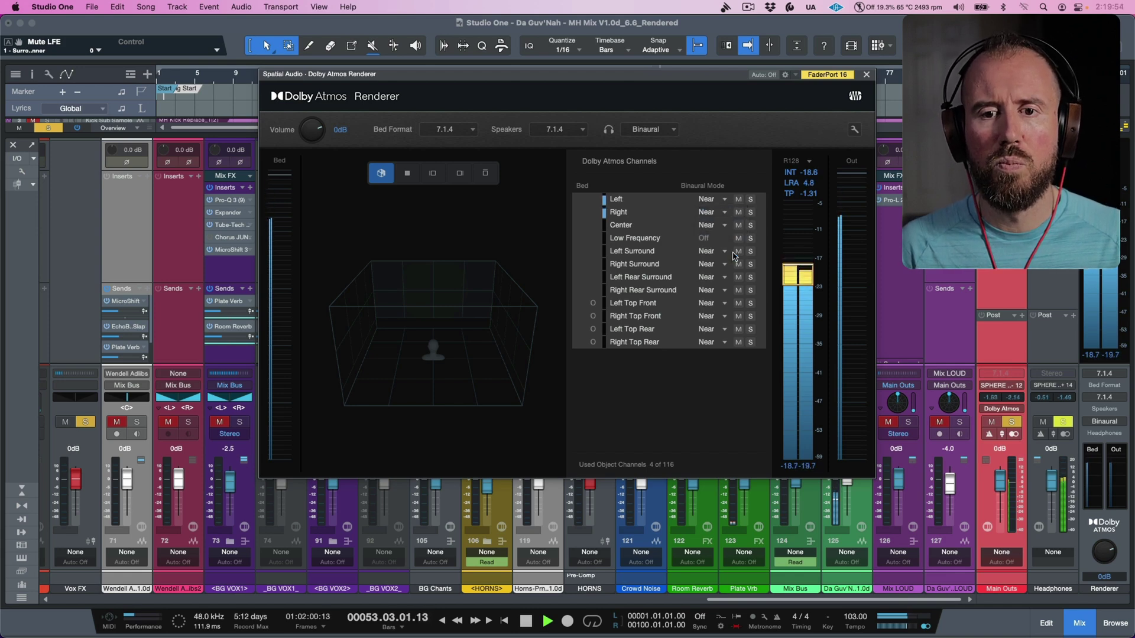
left_click(726, 202)
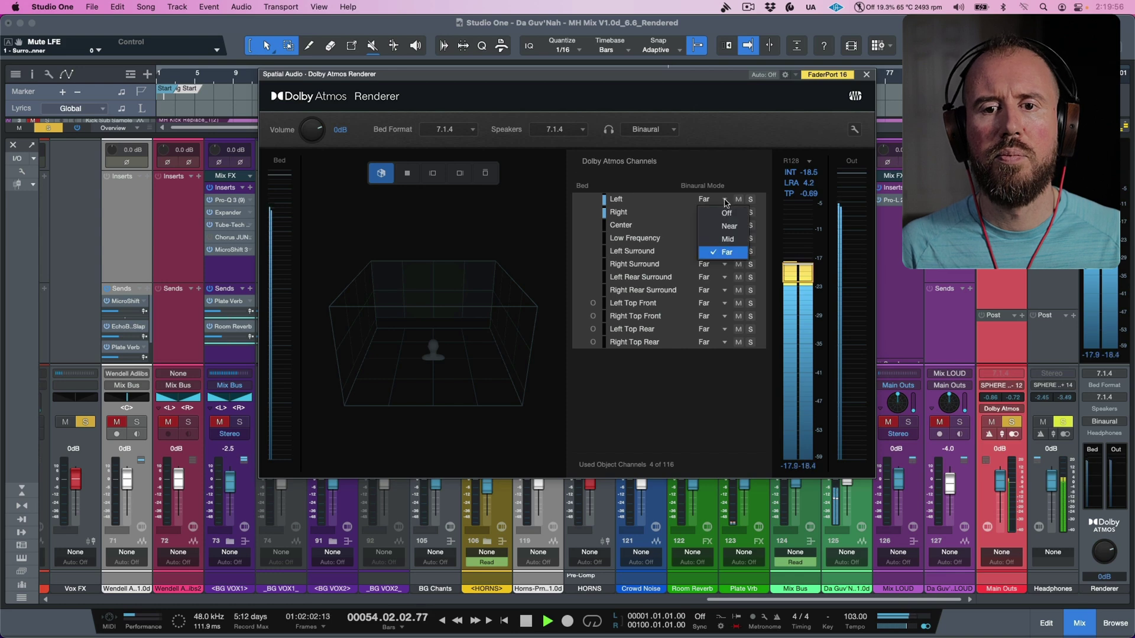
left_click(729, 214, "alt")
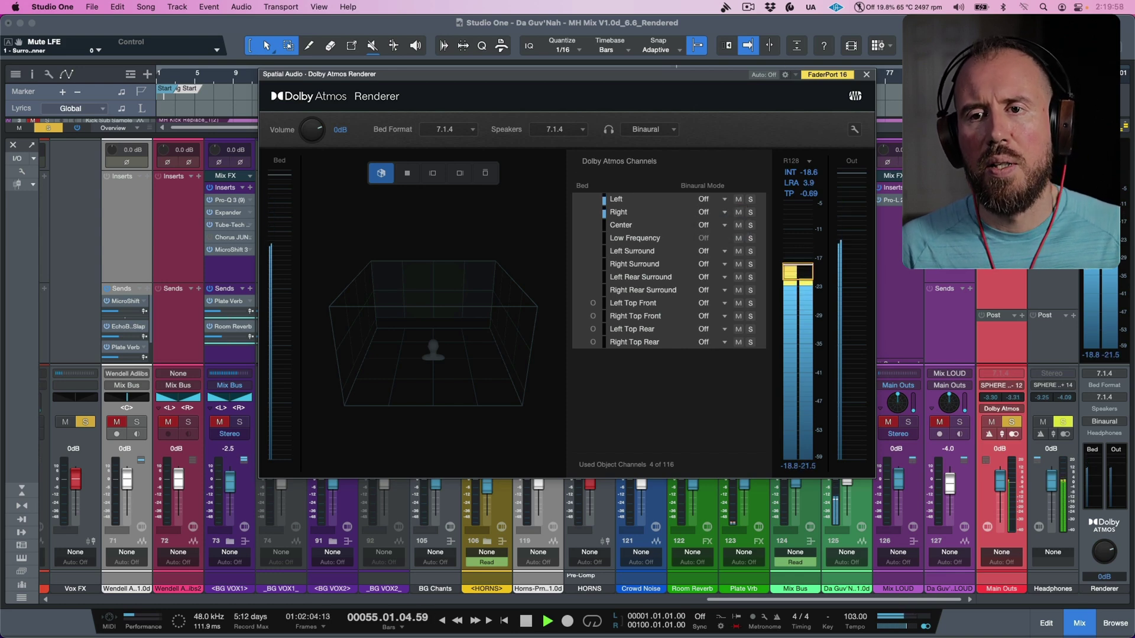
- Stop playback and close the Dolby Atmos Renderer
key("space")
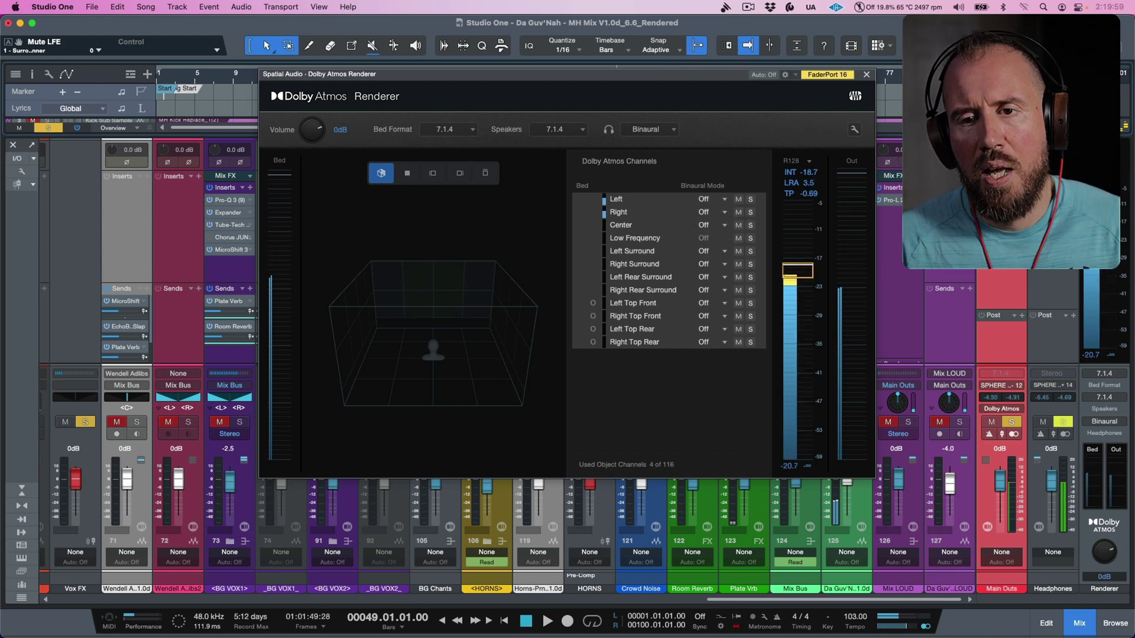
left_click(867, 74)
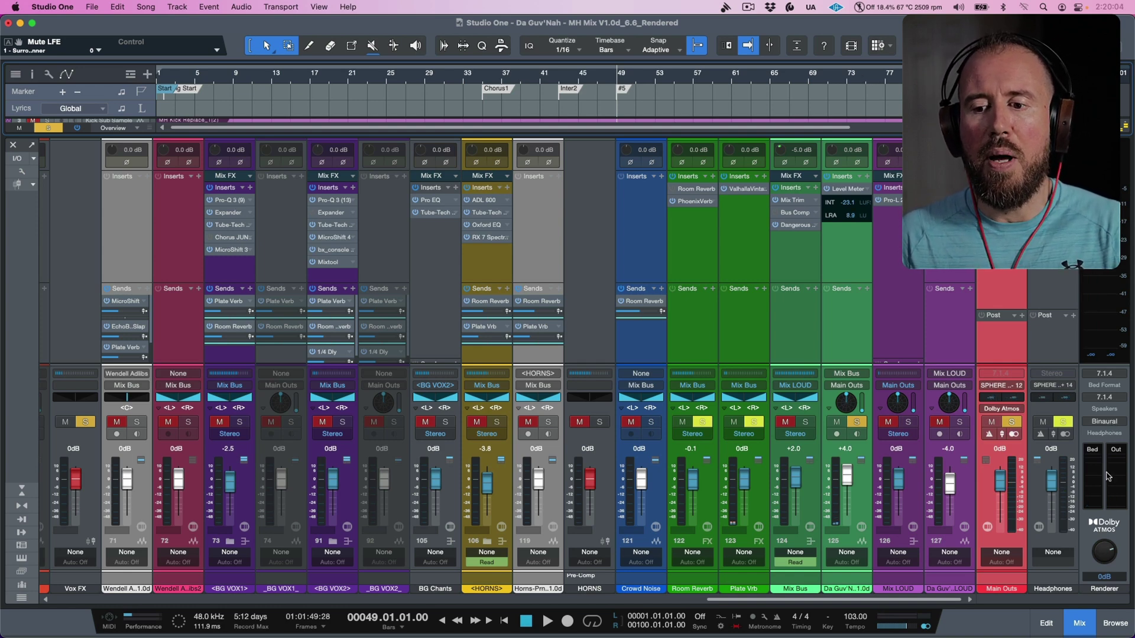
left_click(1111, 528)
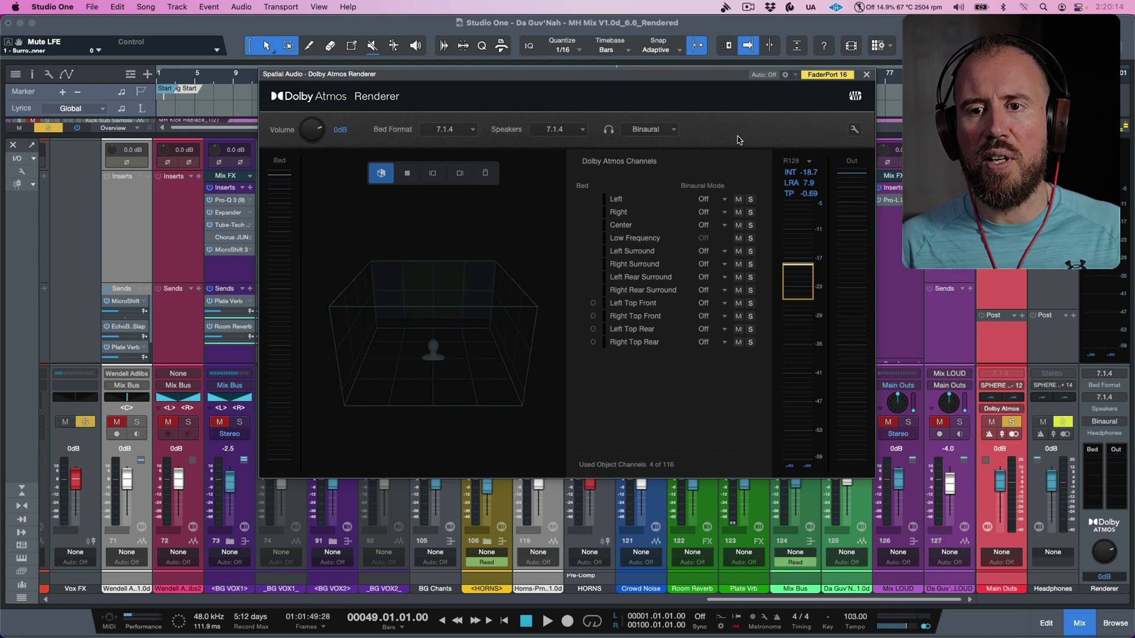
left_click(867, 74)
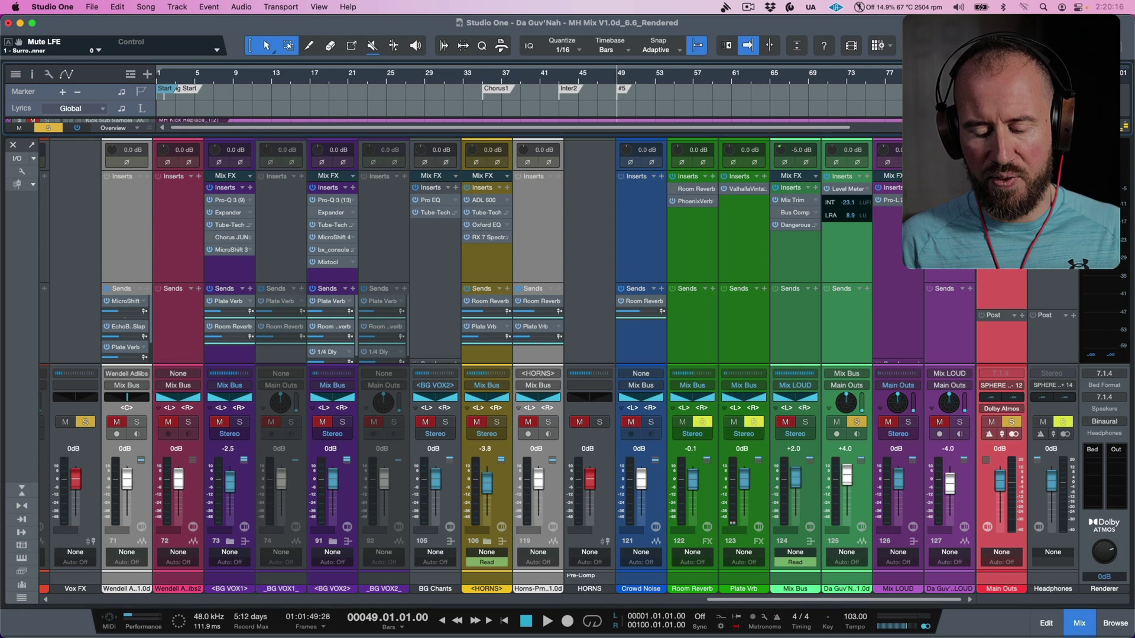
- Read the Song Notes in Song Information, then reopen the Dolby Atmos Renderer
key("super+i")
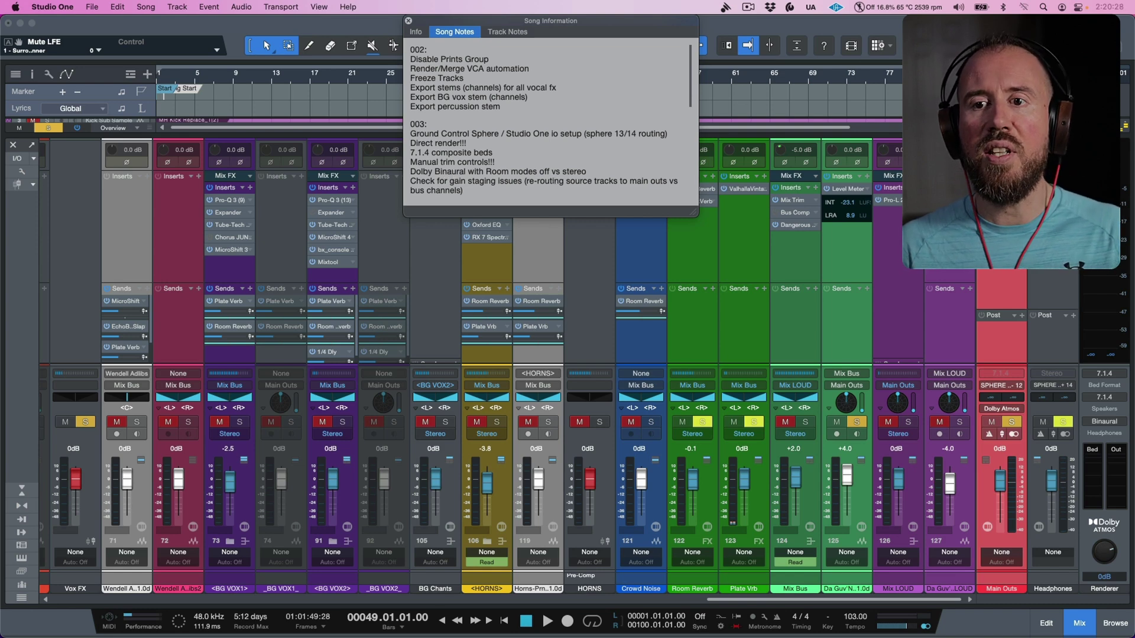
left_click(409, 21)
left_click(1105, 526)
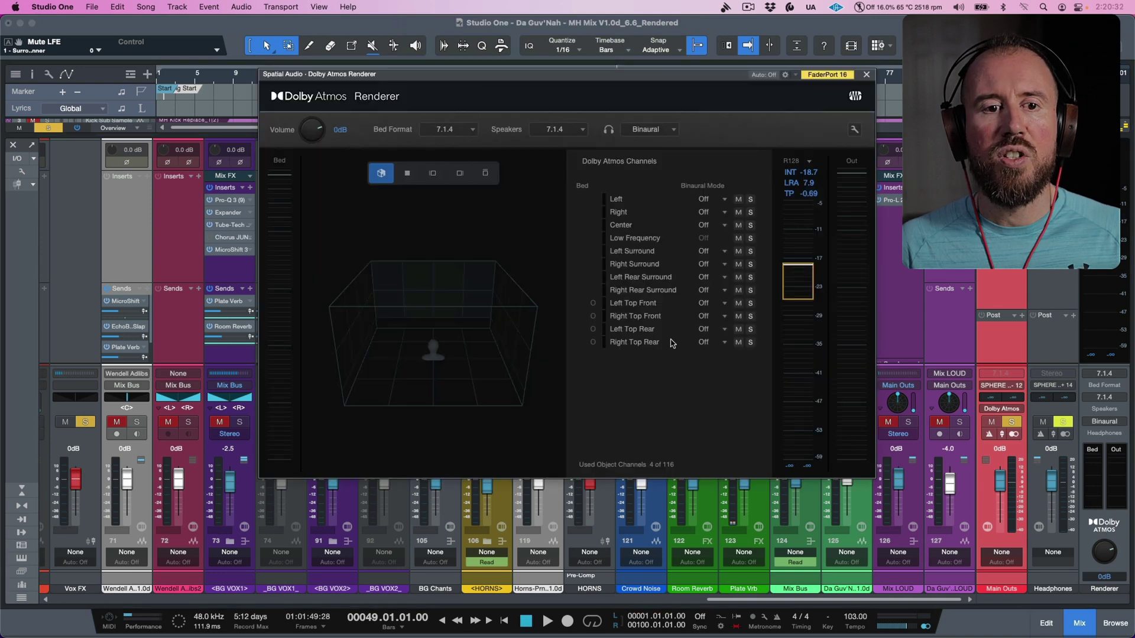
- In the Renderer options, set 5.1 and 5.1.x downmix to Direct render and keep 5.1 to 2.0 at Lo/Ro - default
left_click(854, 130)
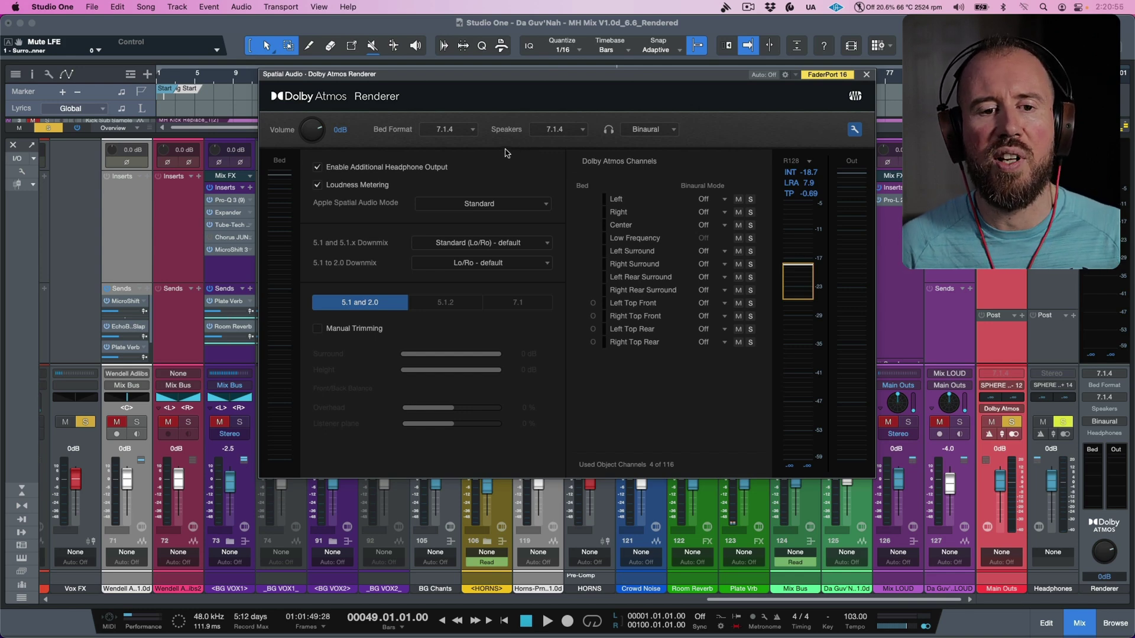
left_click(521, 246)
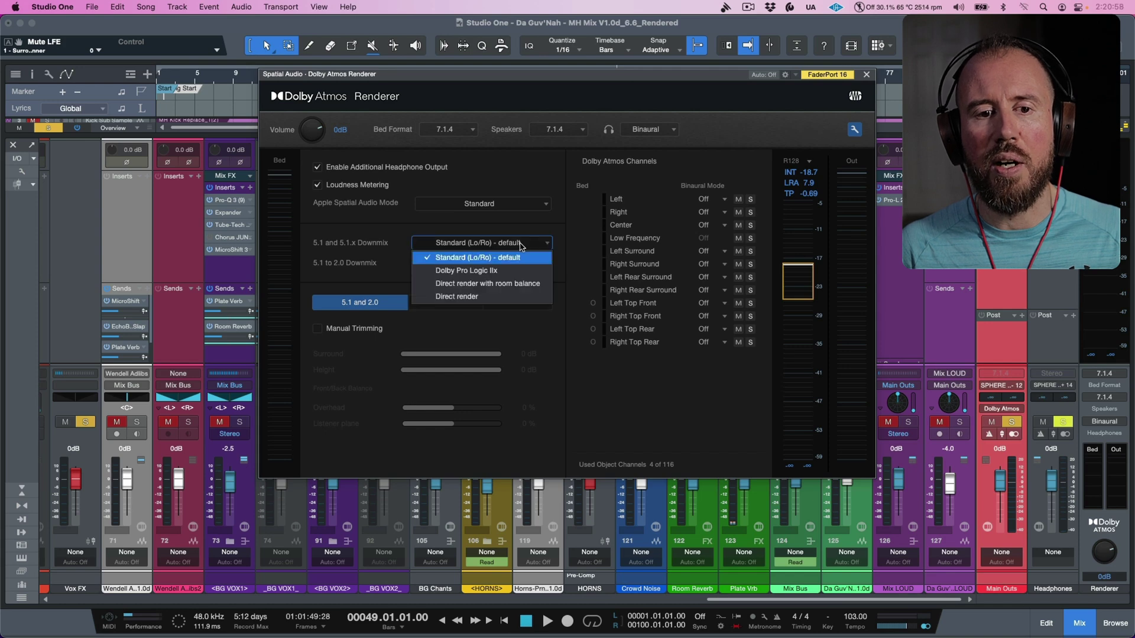
left_click(475, 297)
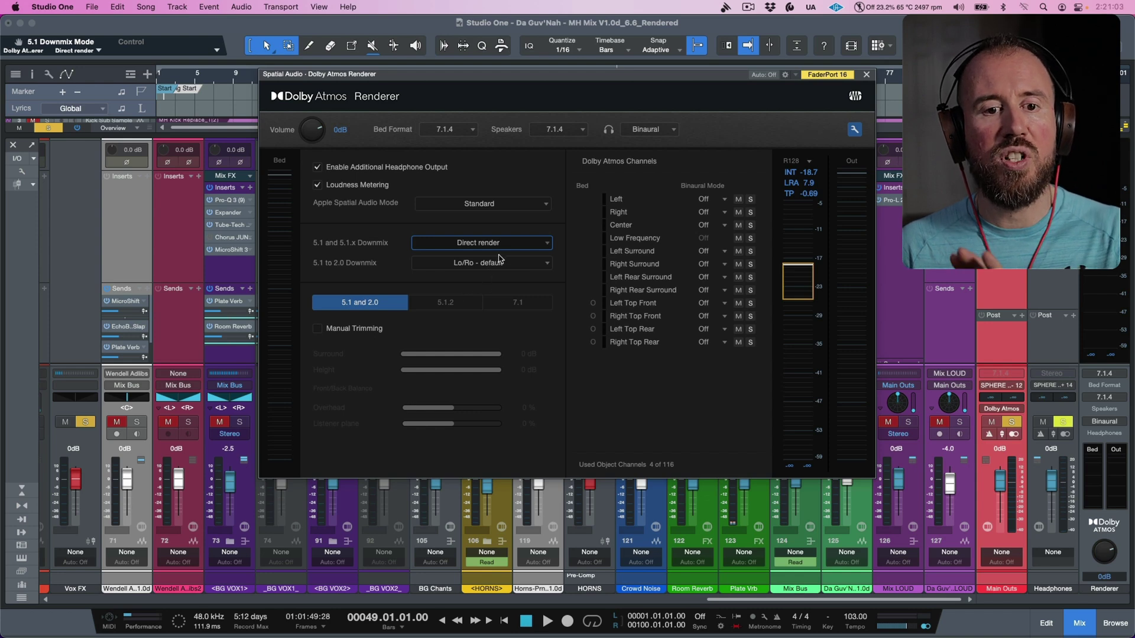
left_click(513, 245)
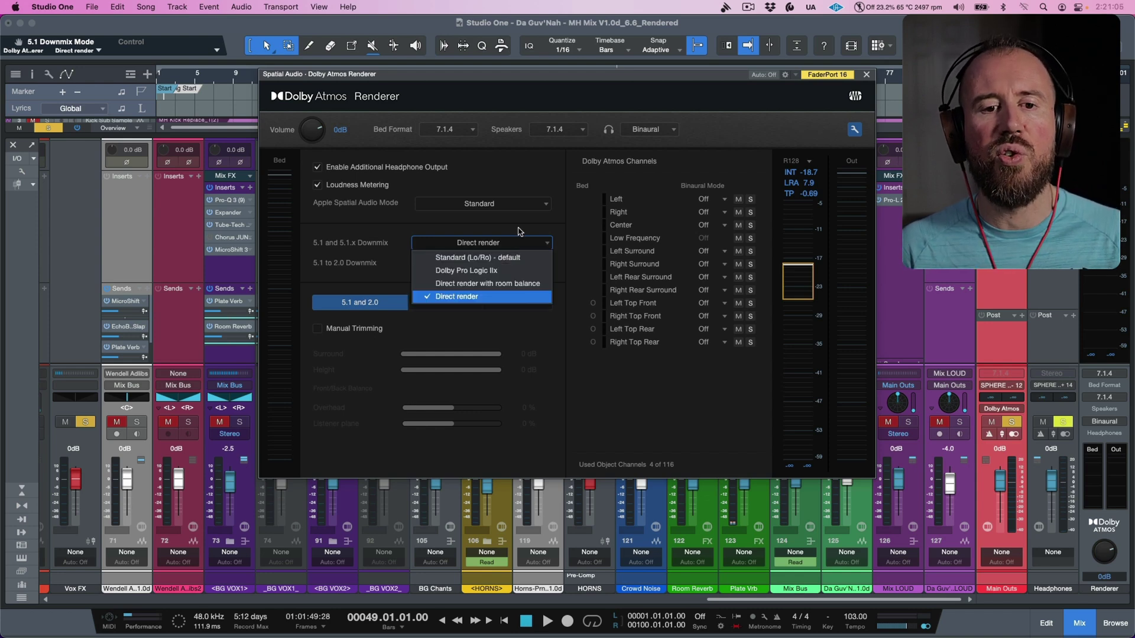
left_click(498, 297)
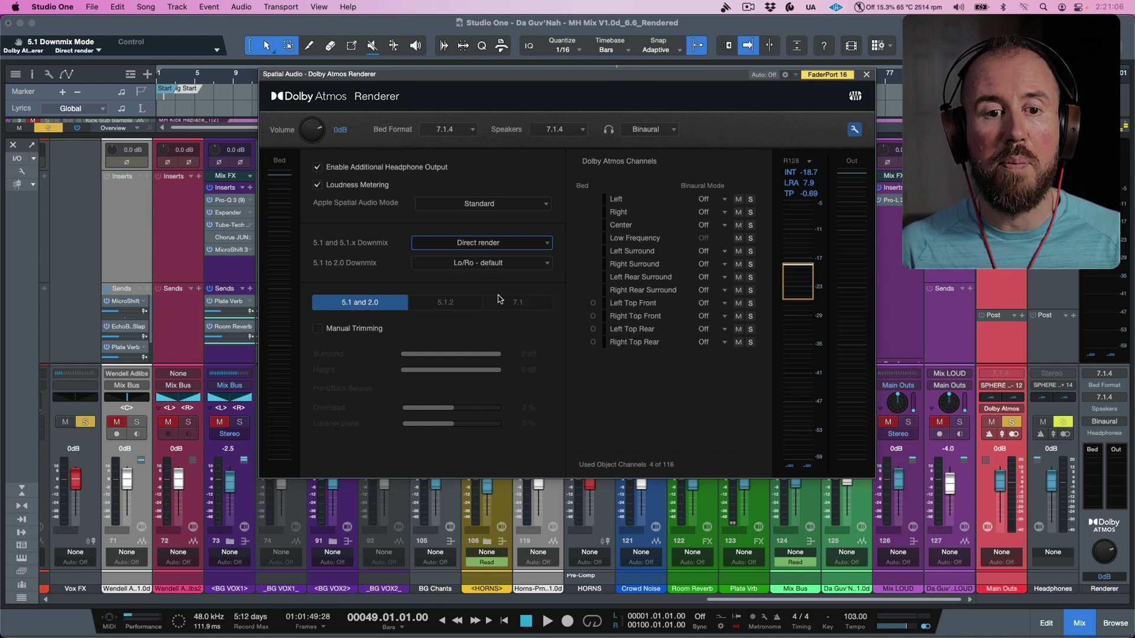
left_click(510, 267)
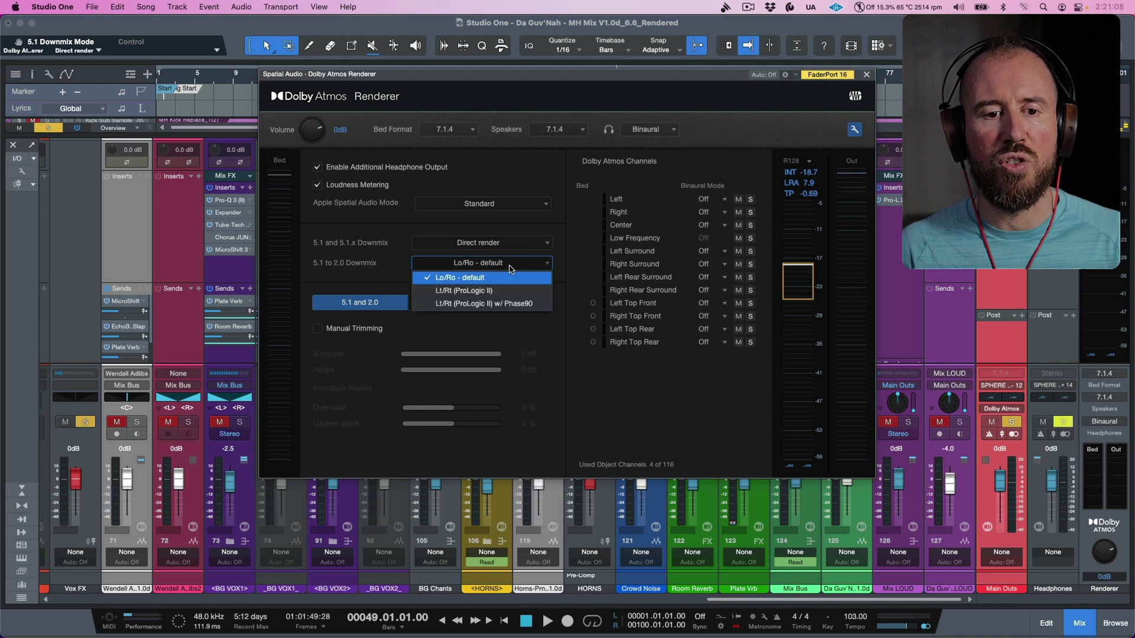
left_click(379, 276)
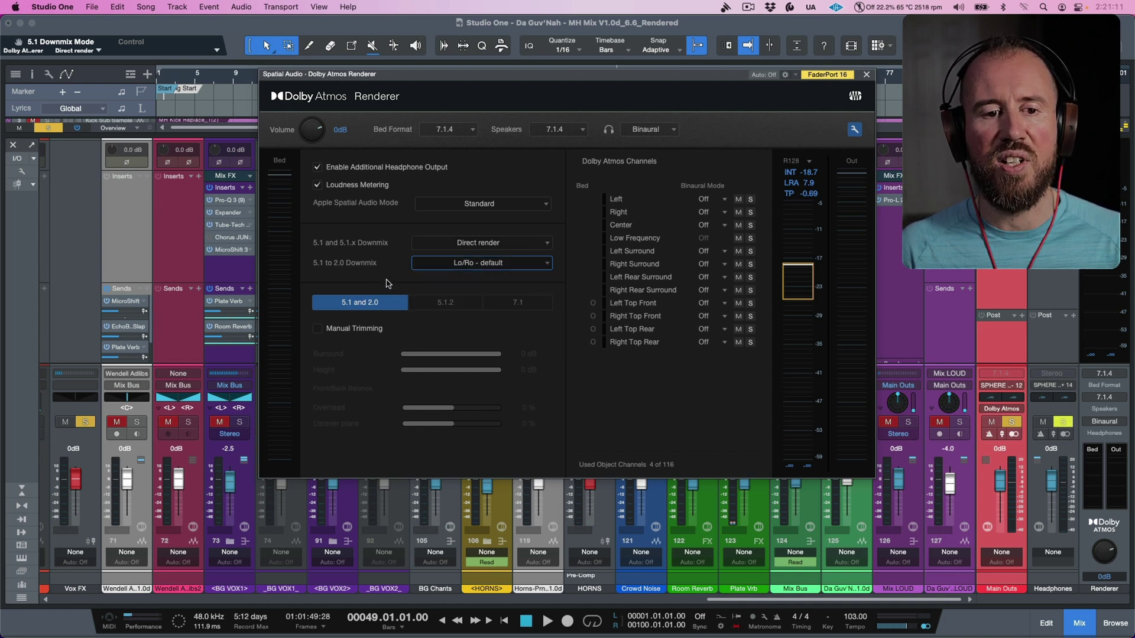
- Enable manual trimming on the 5.1 and 2.0 downmix and raise the Surround trim from -3 dB to 0 dB
left_click(451, 301)
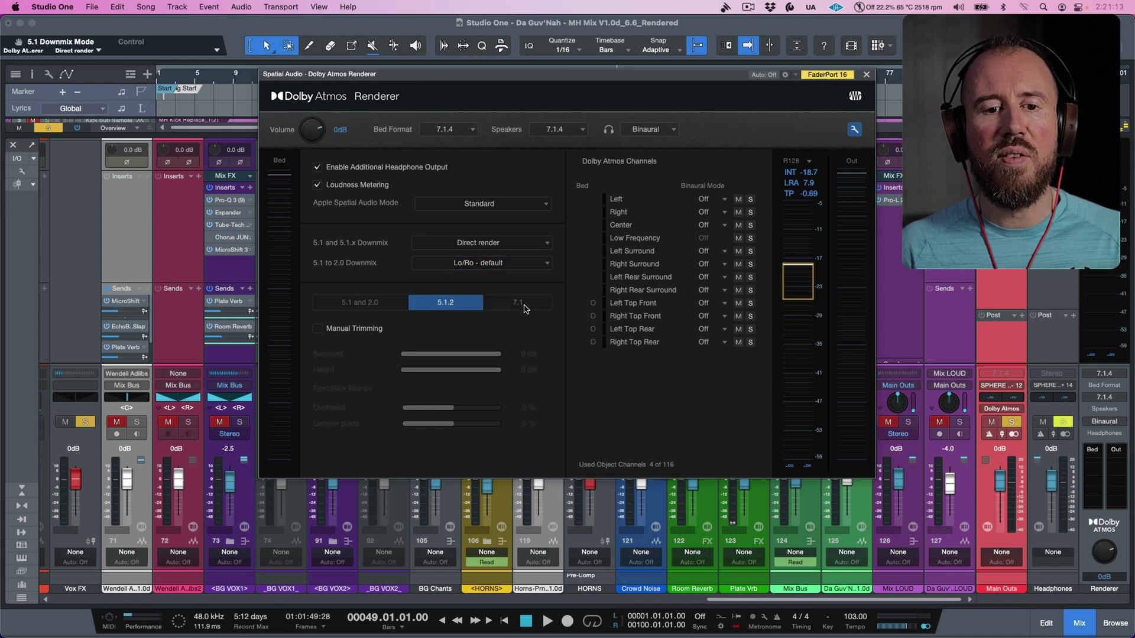
left_click(525, 305)
left_click(463, 308)
left_click(389, 310)
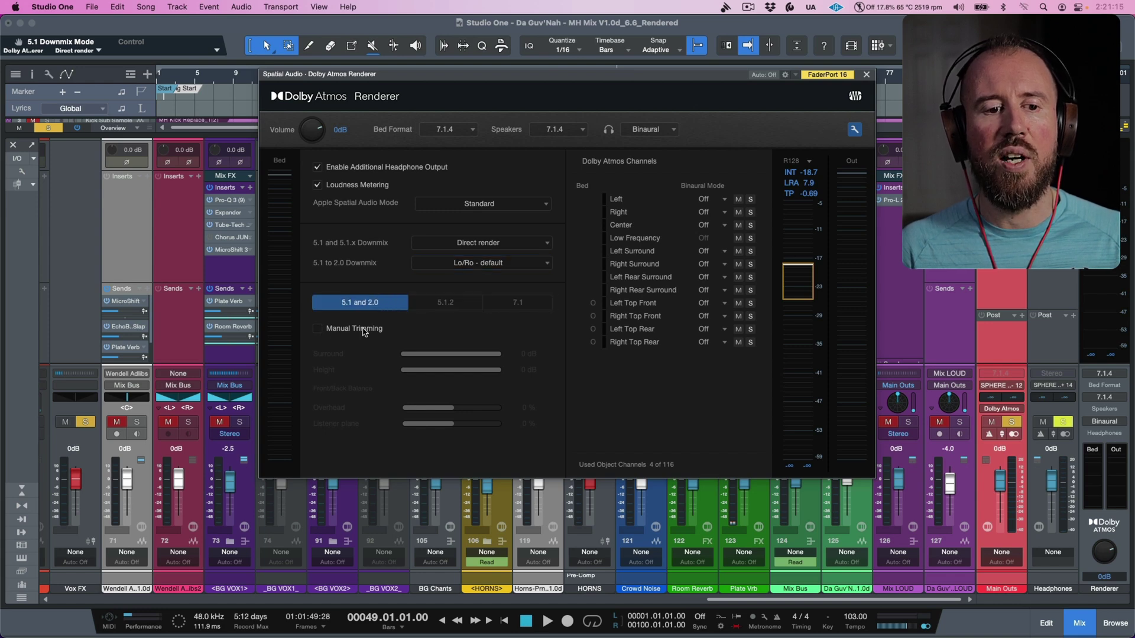
left_click(319, 333)
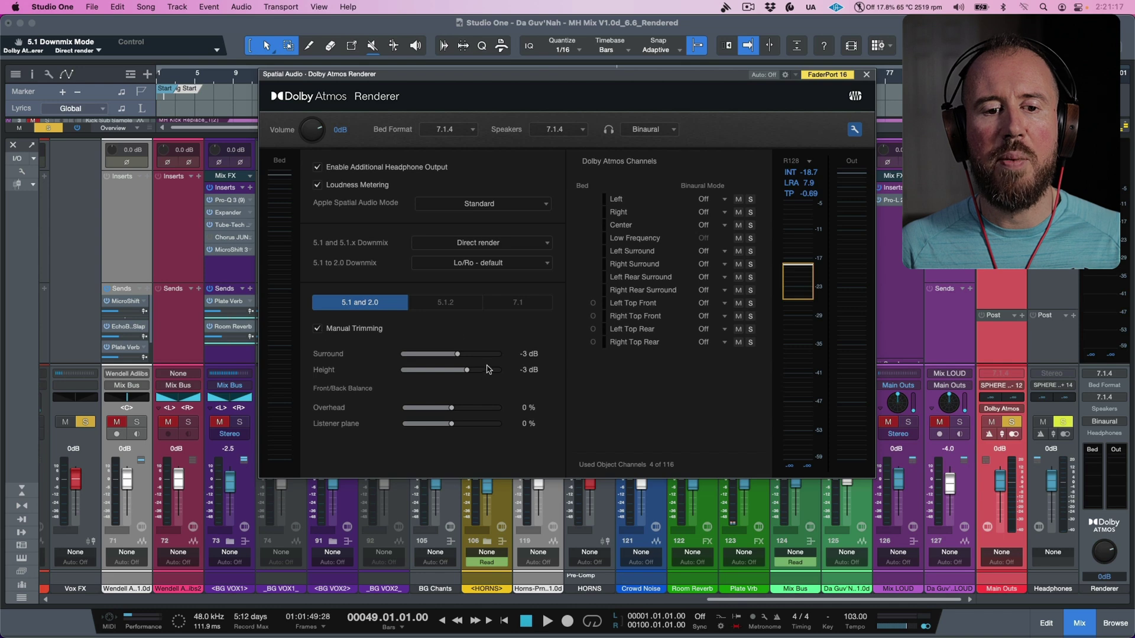
left_click_drag(468, 370, 520, 373)
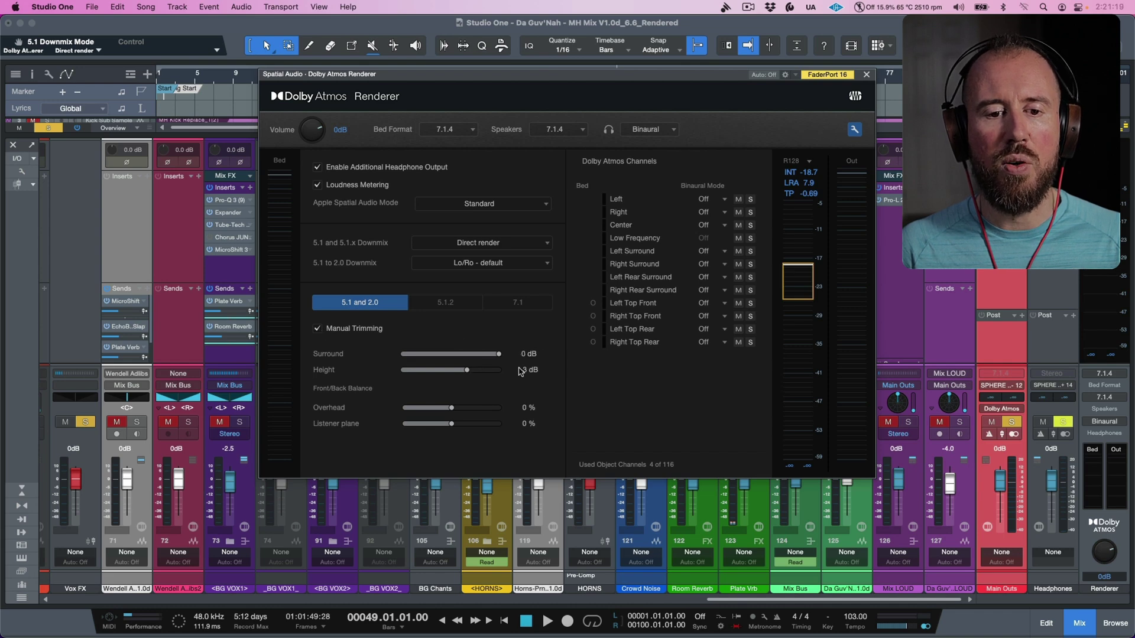
- Enable manual trimming for the 7.1 downmix and adjust its trim level
left_click(438, 305)
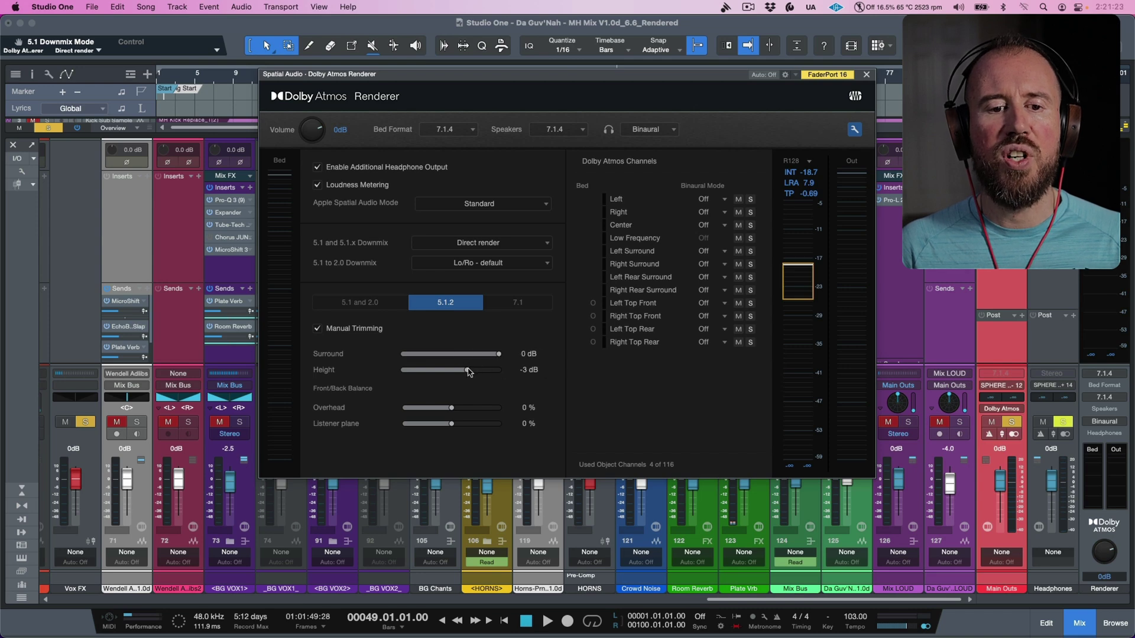
left_click(539, 311)
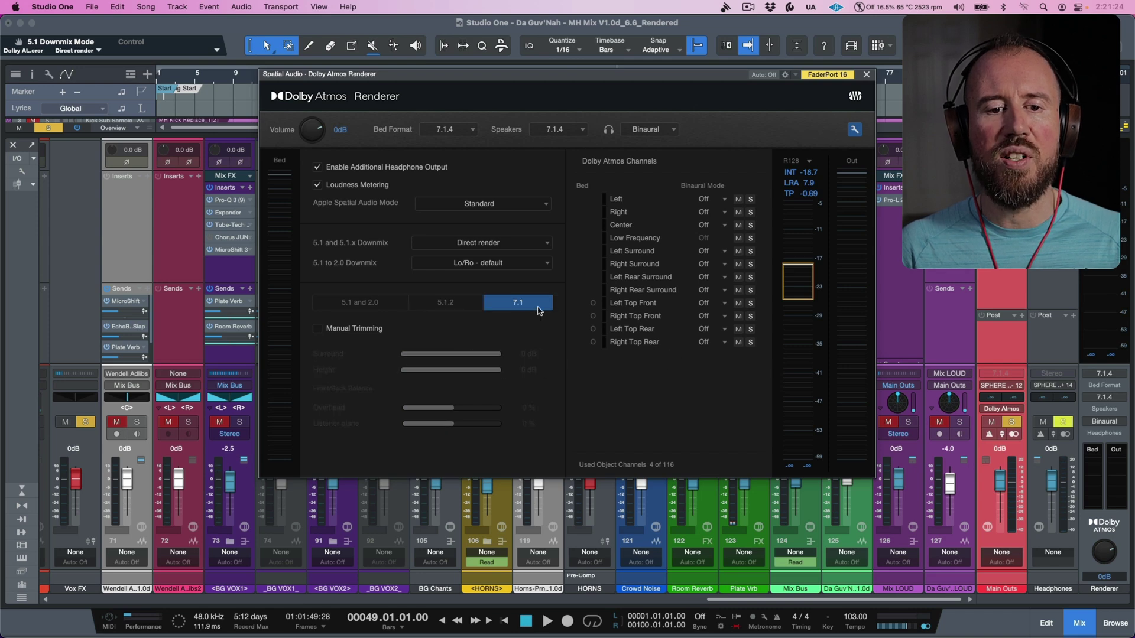
left_click(319, 329)
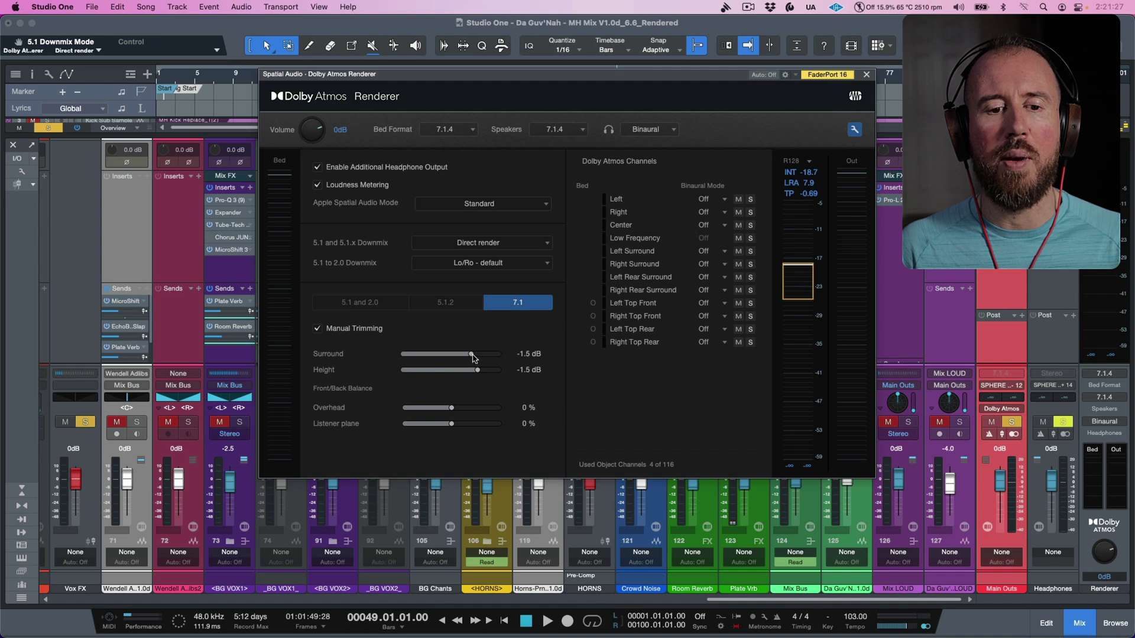
left_click_drag(499, 370, 478, 374)
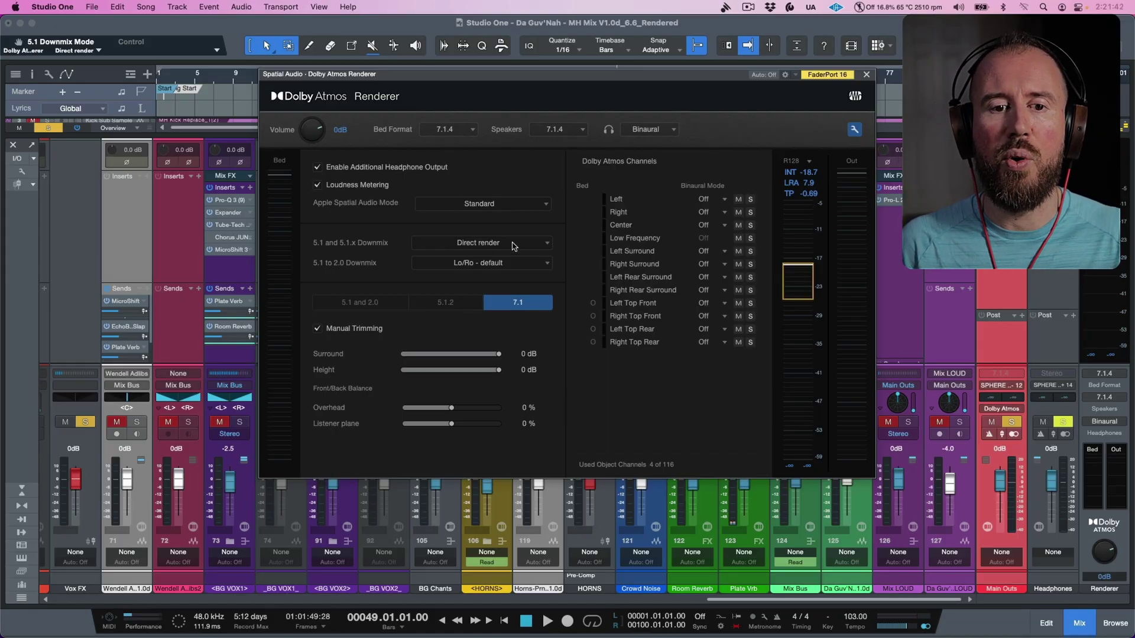
- Keep the 5.1 downmix on Direct render, review each downmix tab's trims, and close the Renderer
left_click(538, 247)
left_click(488, 301)
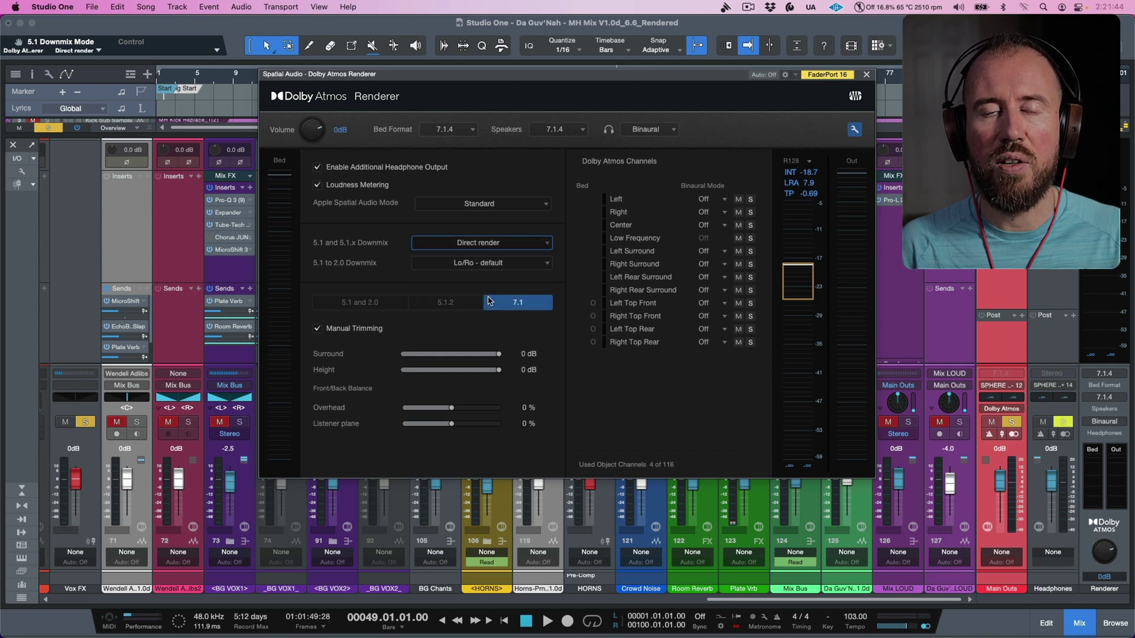
left_click(375, 306)
left_click(475, 306)
left_click(513, 304)
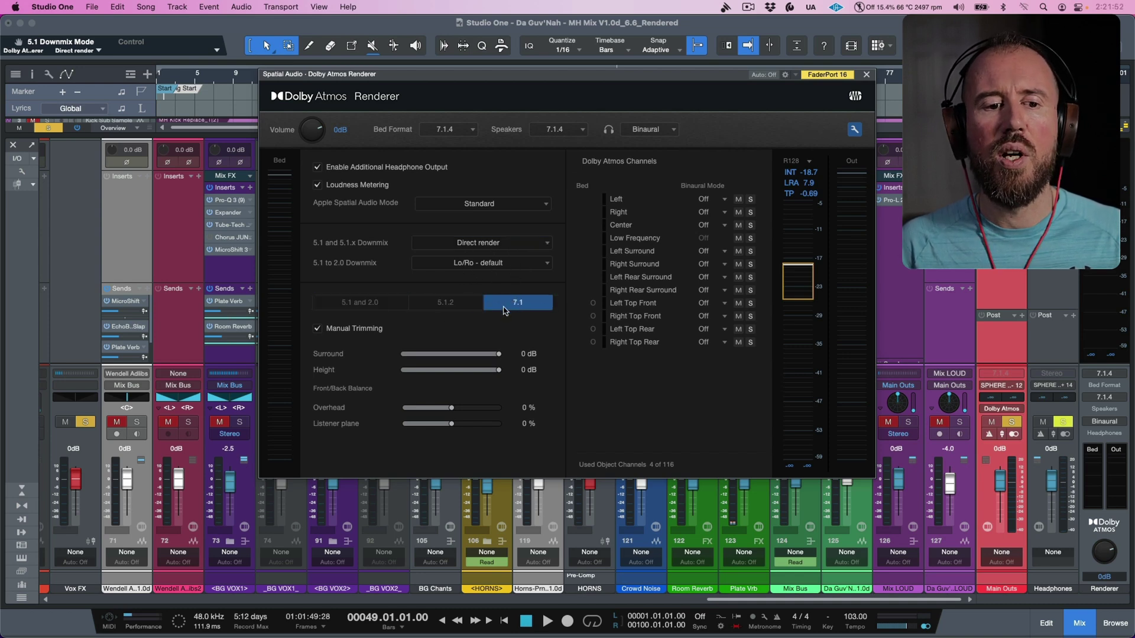
left_click(362, 311)
left_click(468, 305)
left_click(531, 306)
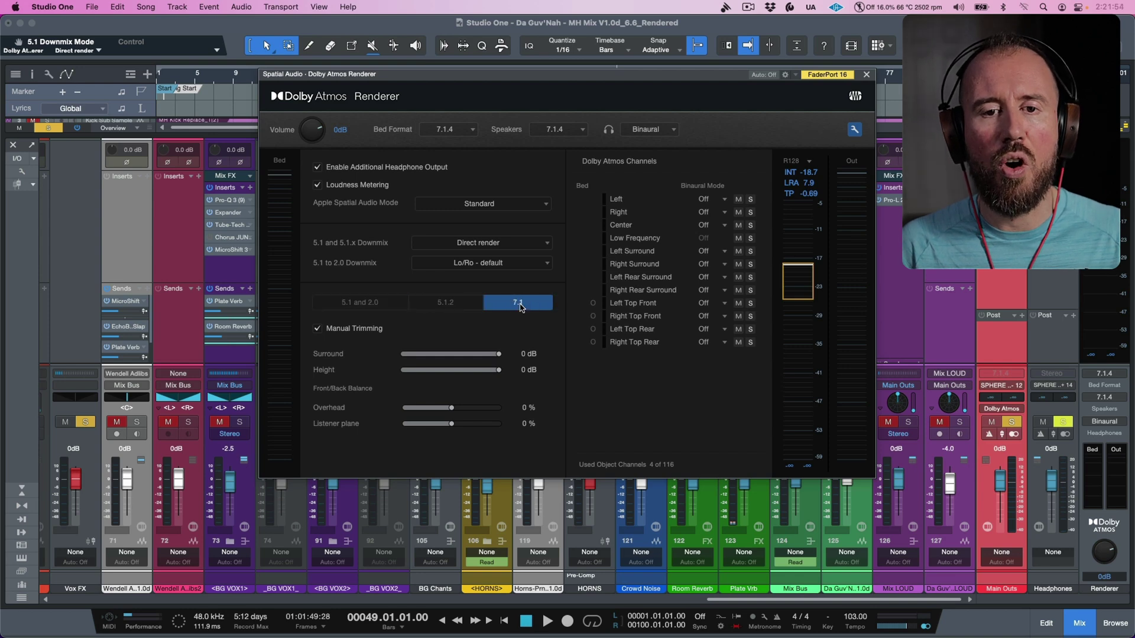
left_click(866, 76)
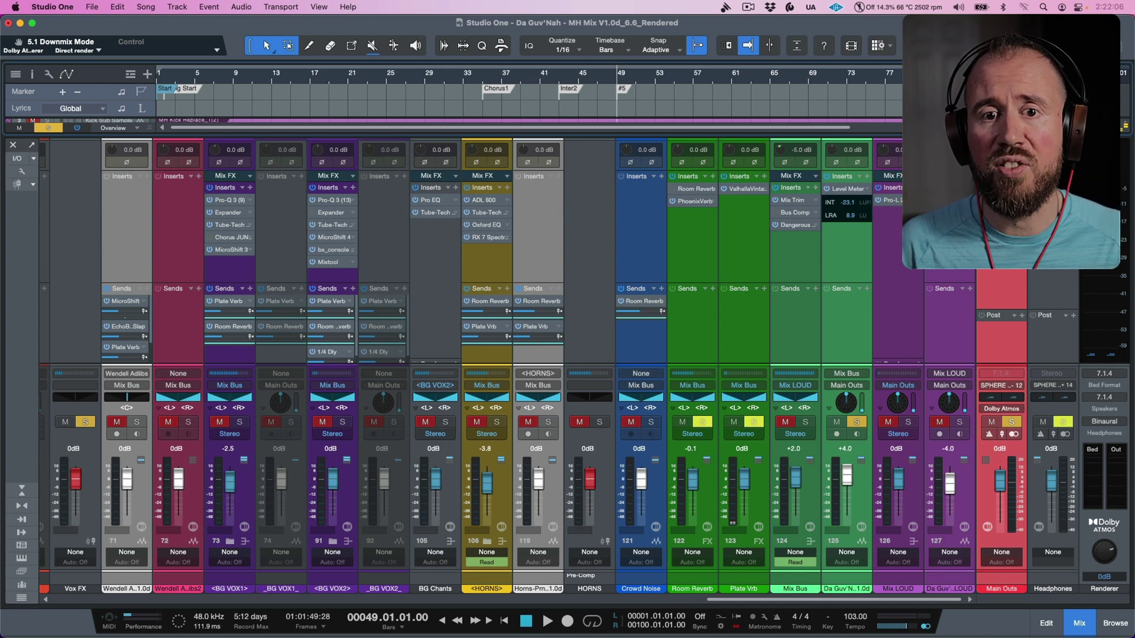
- Play the mix briefly from bar 49, stop it, and switch to SPHERE
key("space")
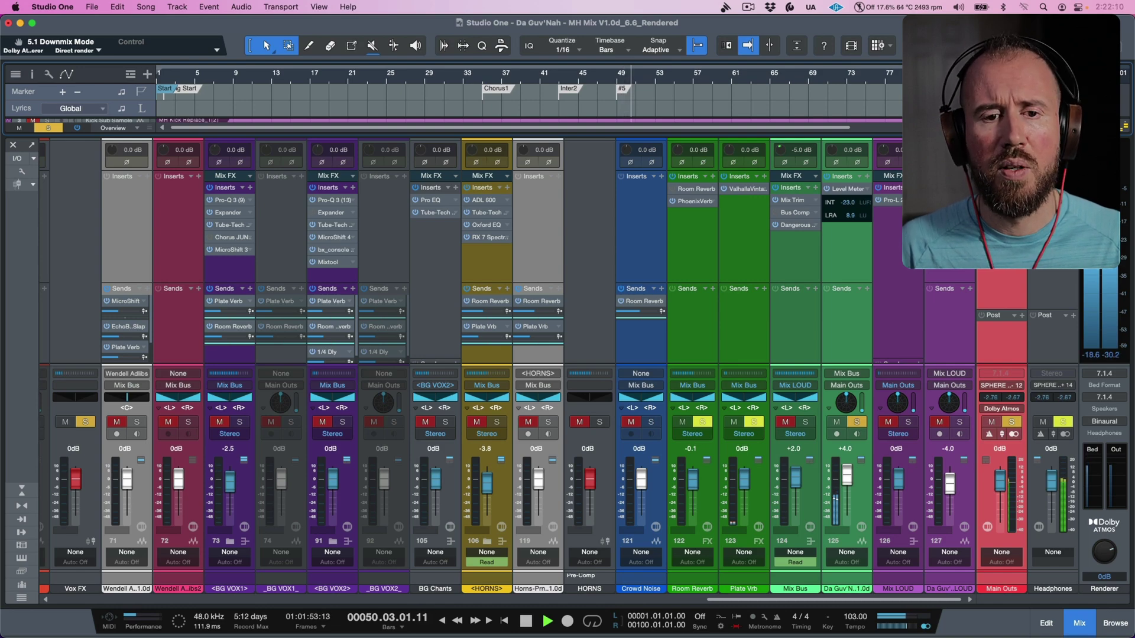
key("space")
key("super+Tab")
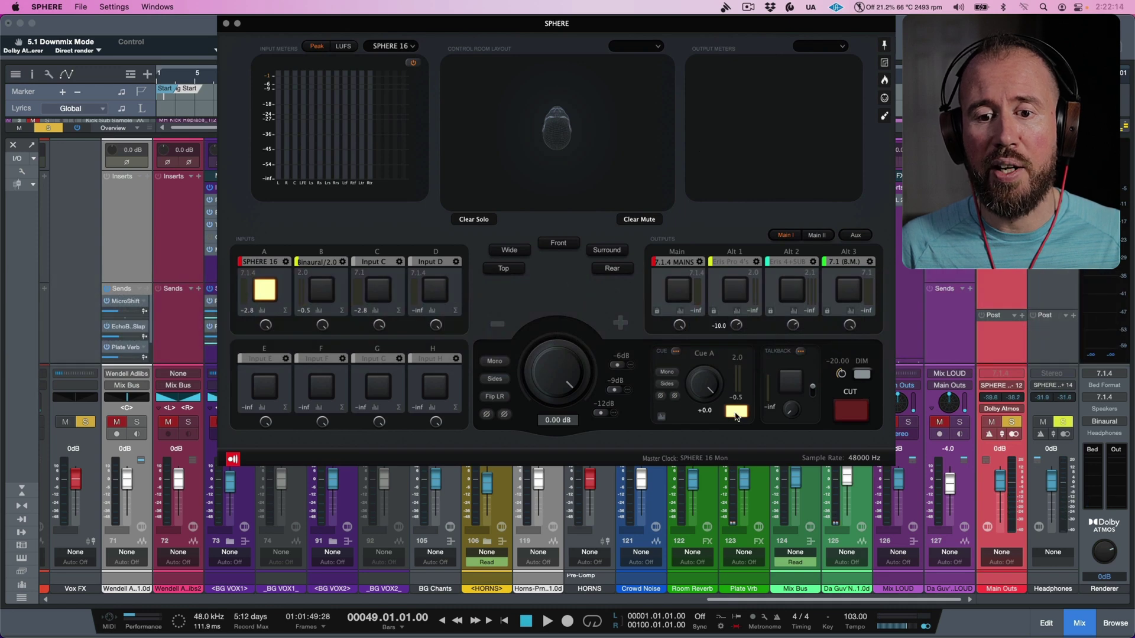
- Try the 7.1.4 MAINS output at -9 dB in SPHERE, then switch the Main output off
left_click(679, 285)
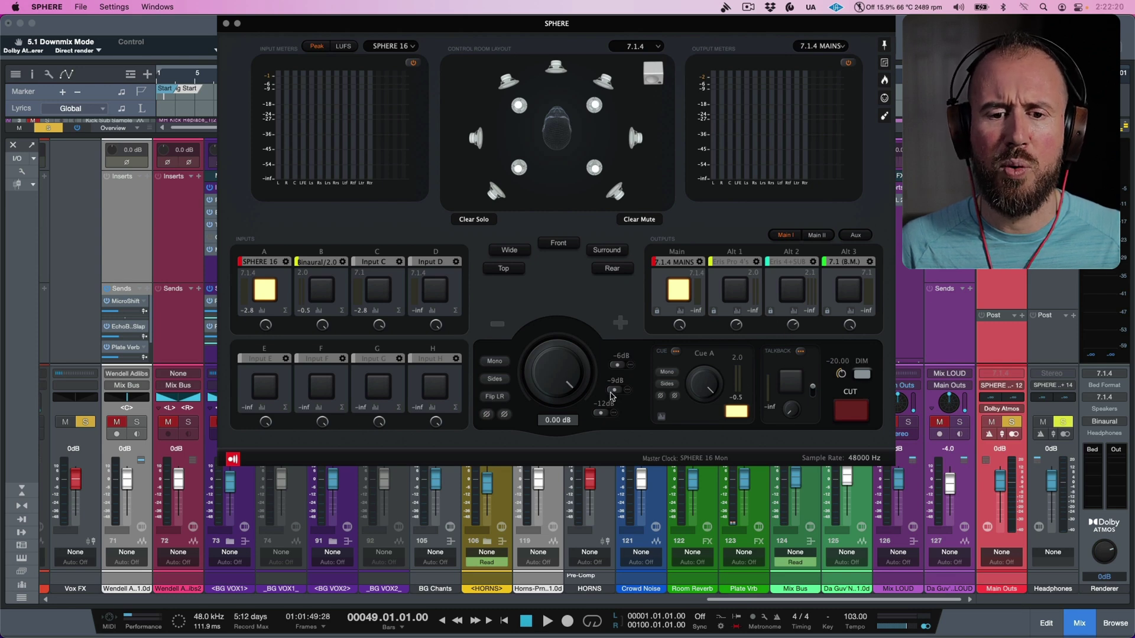
left_click(614, 390)
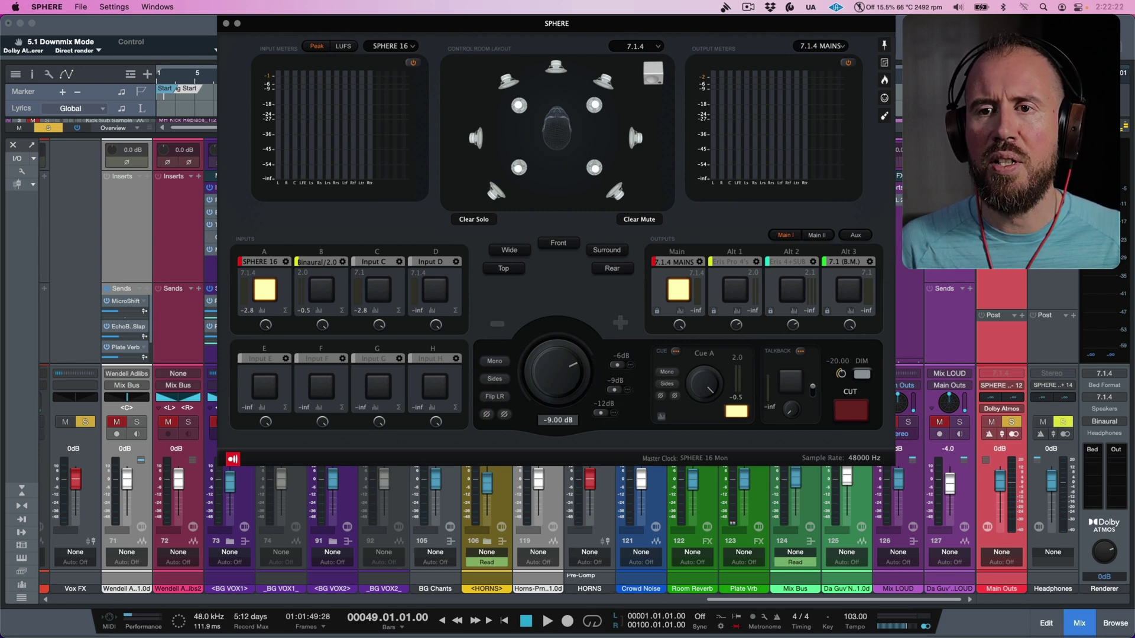
key("super+Tab")
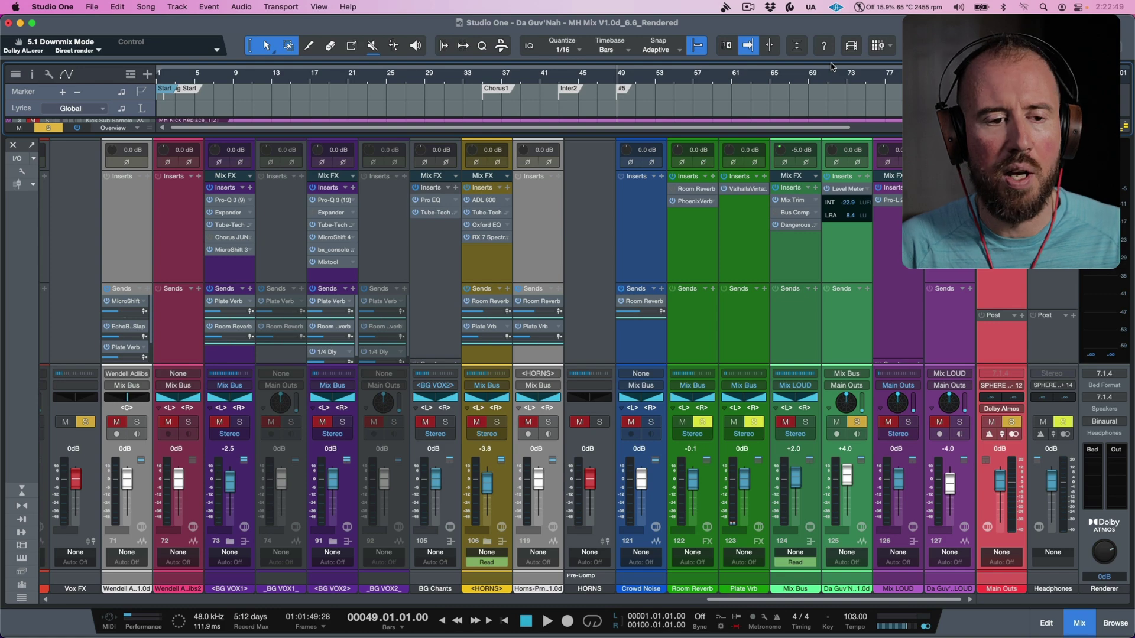
key("super+Tab")
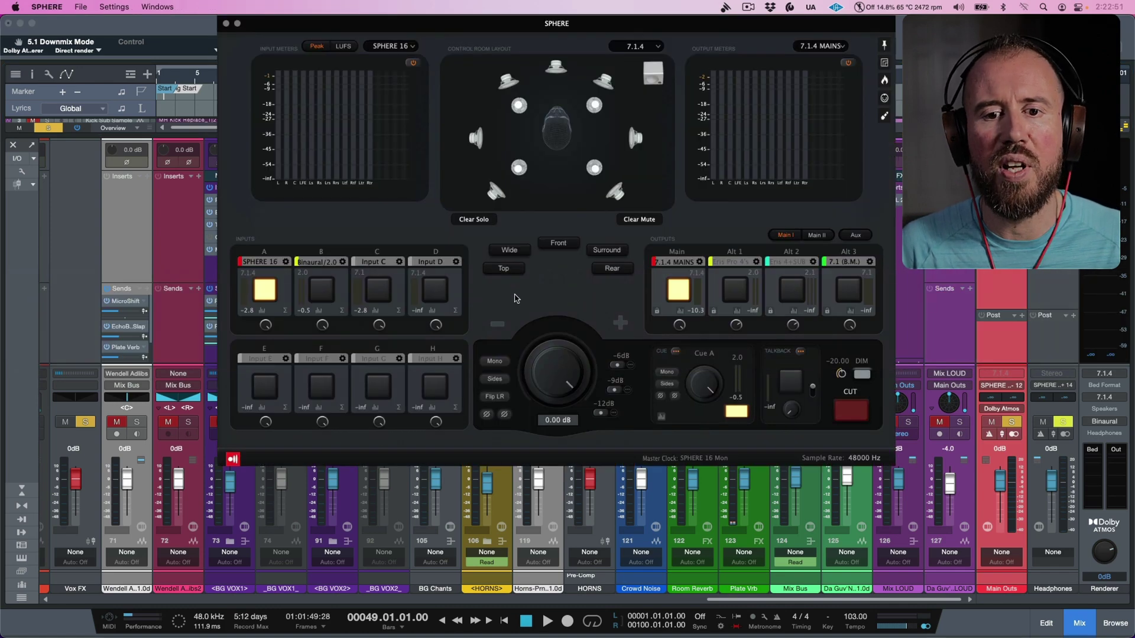
left_click(677, 292)
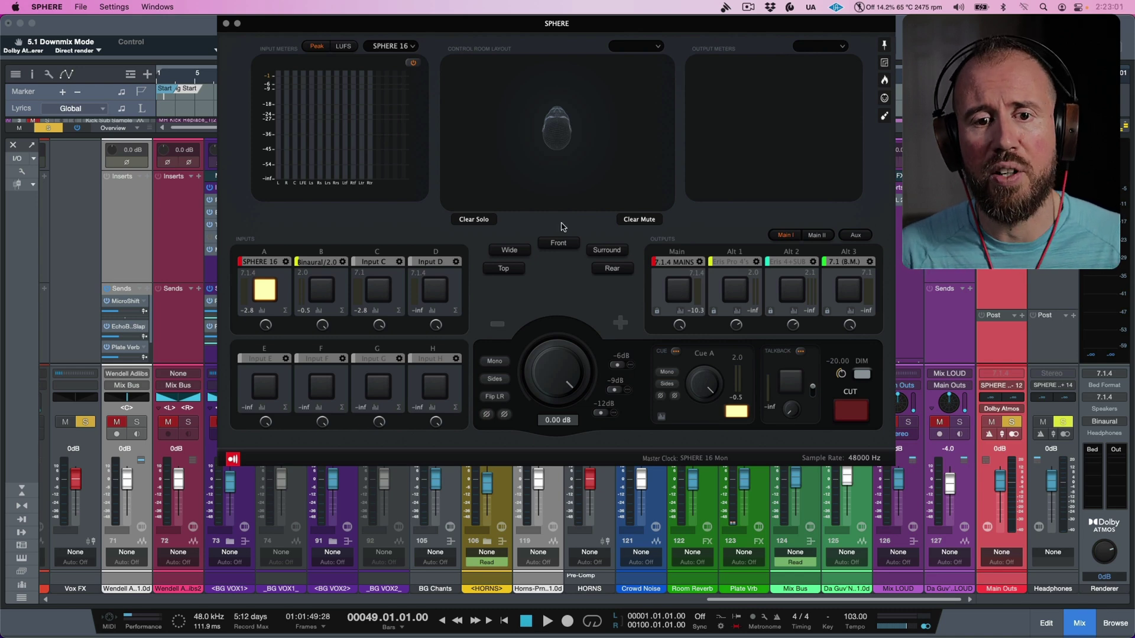
left_click(970, 354)
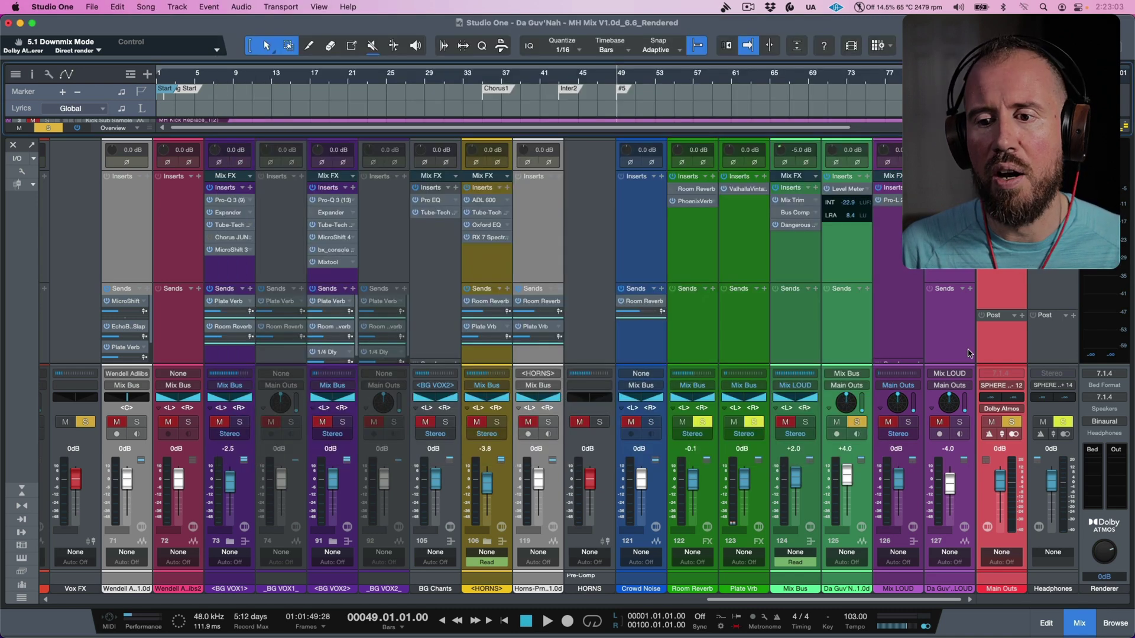
left_click(1011, 387)
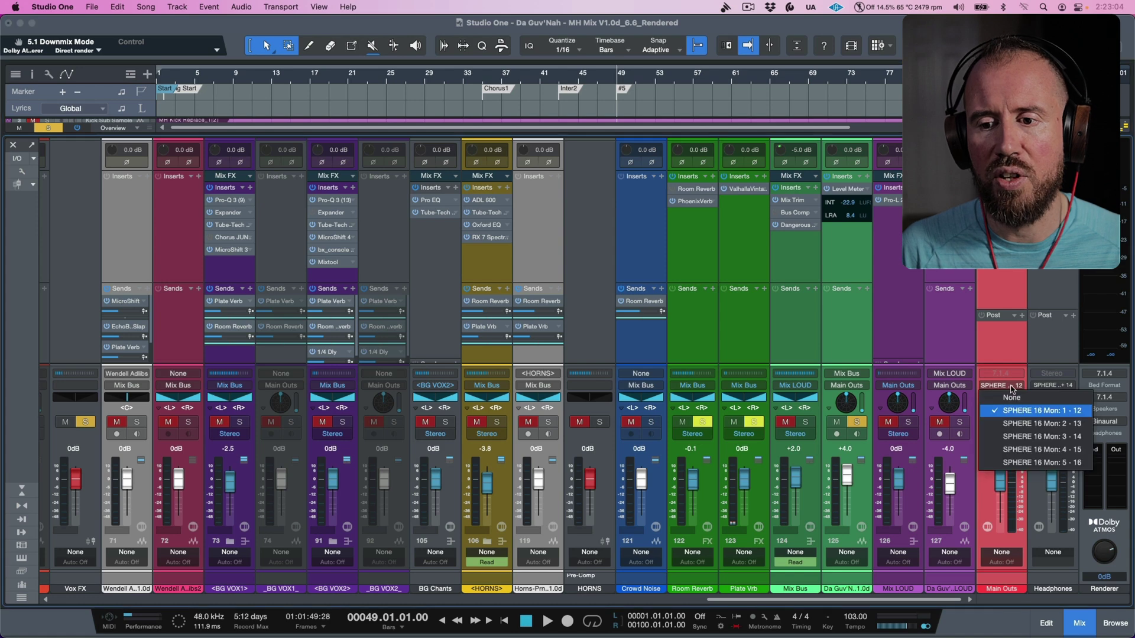
left_click(1003, 356)
left_click(18, 161)
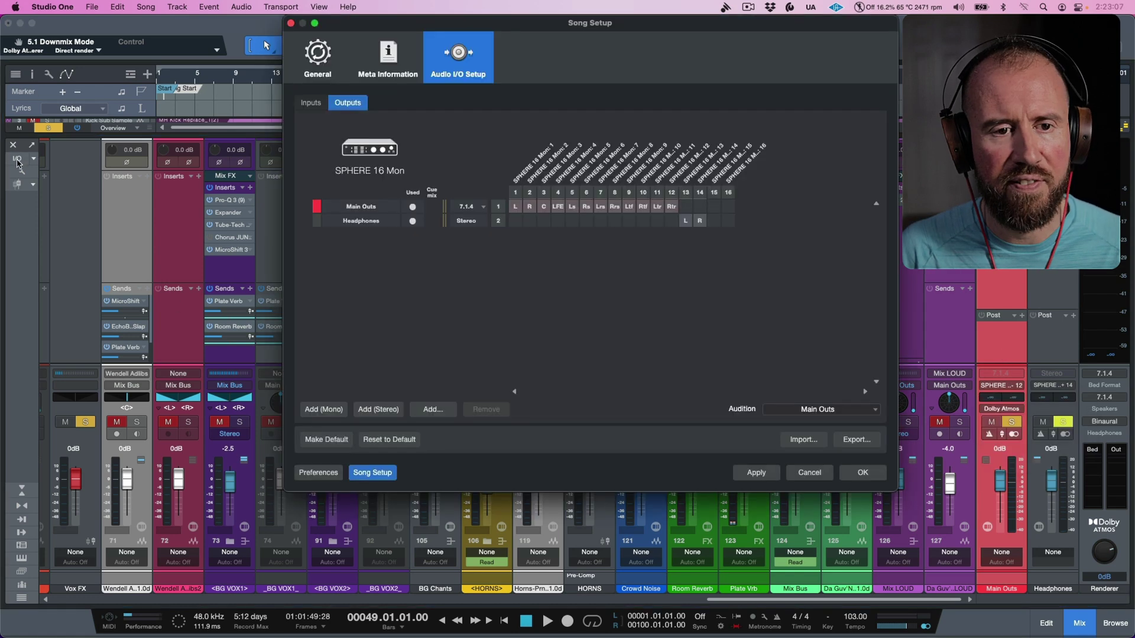
left_click(319, 105)
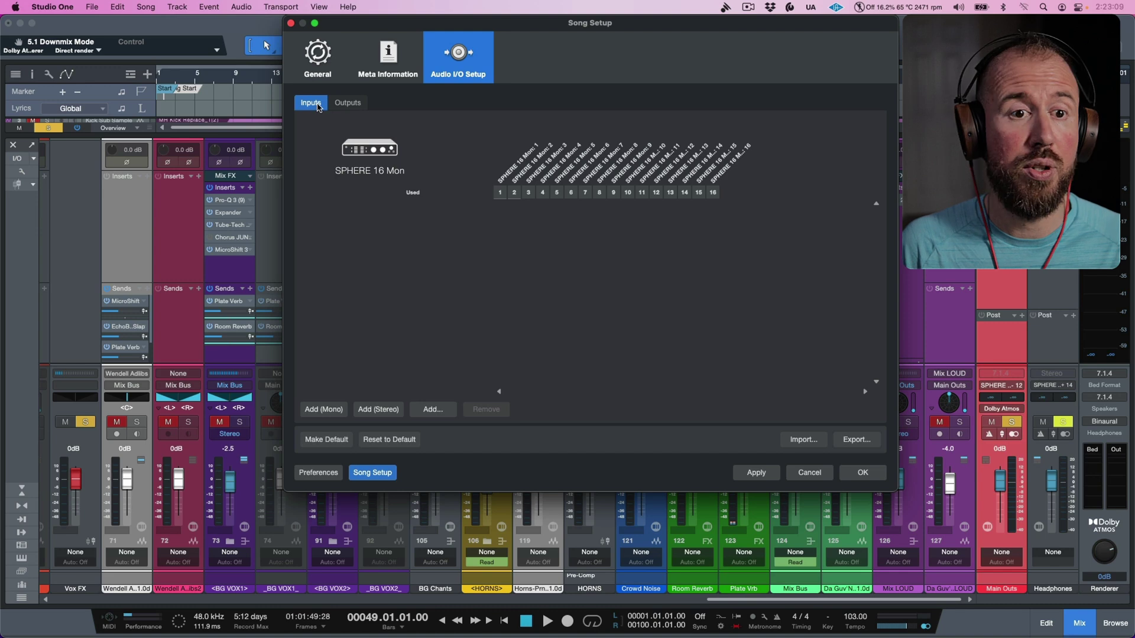
left_click(350, 104)
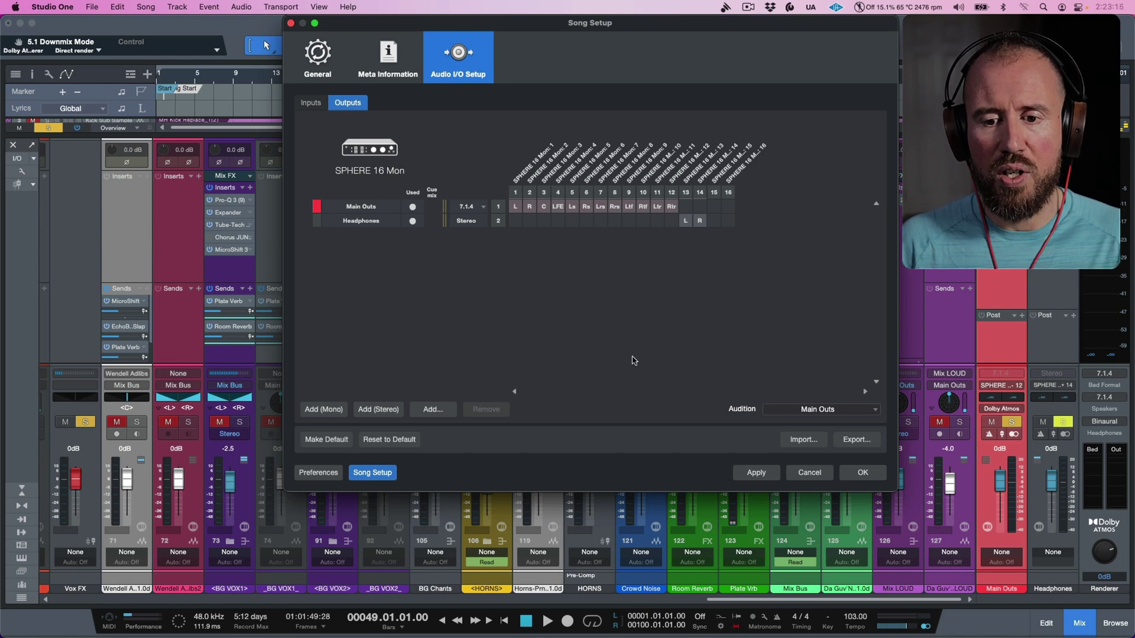
left_click(818, 473)
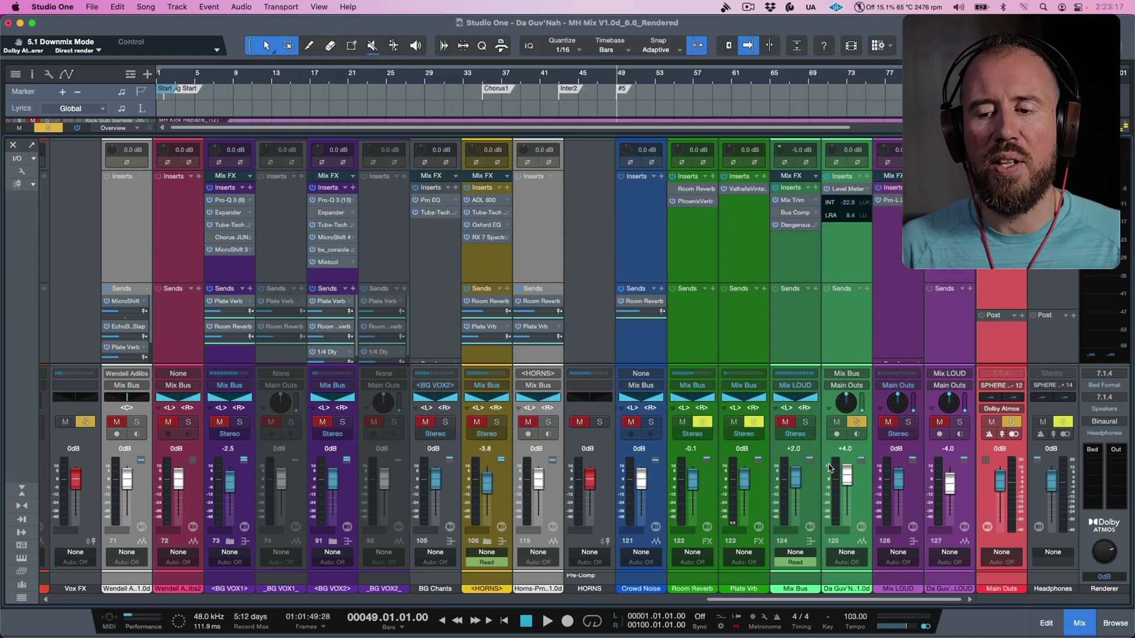
left_click(1108, 422)
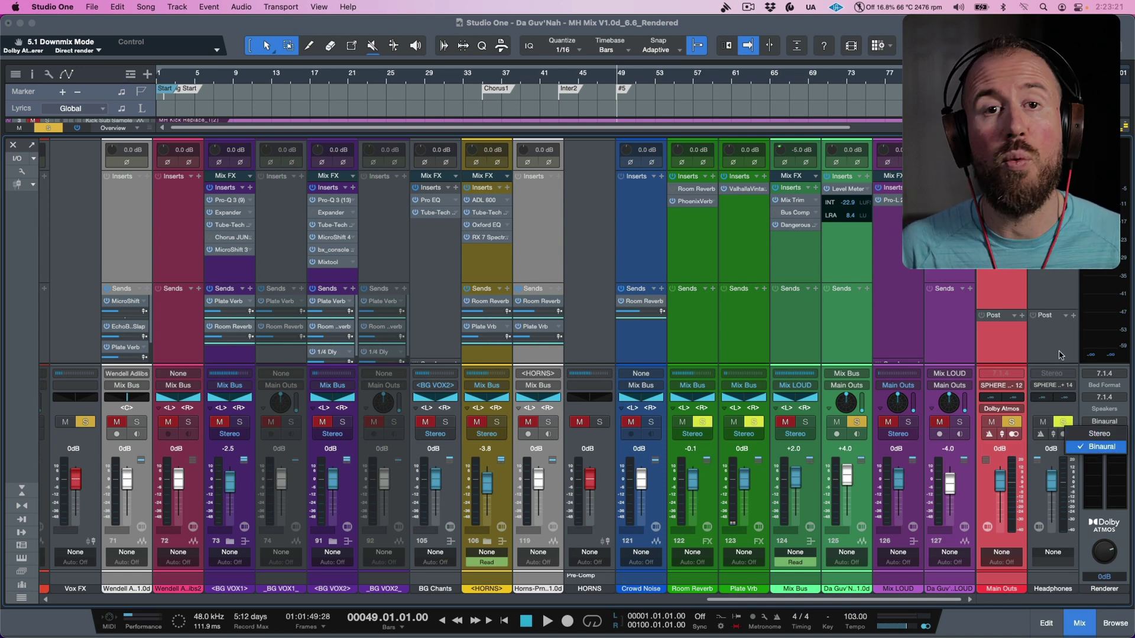
key("Escape")
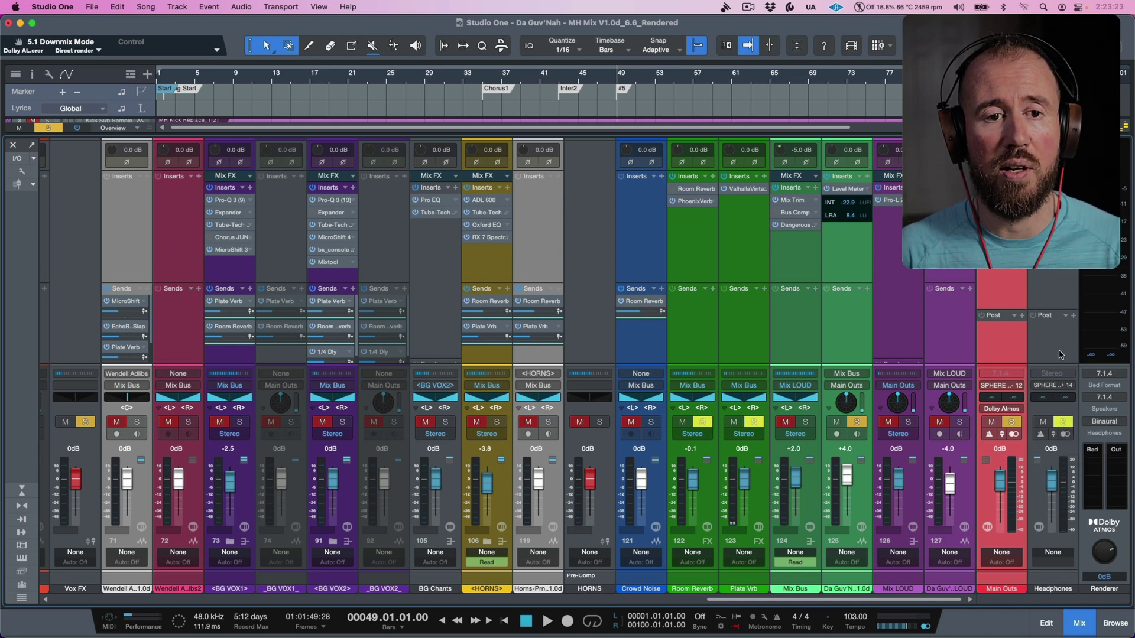